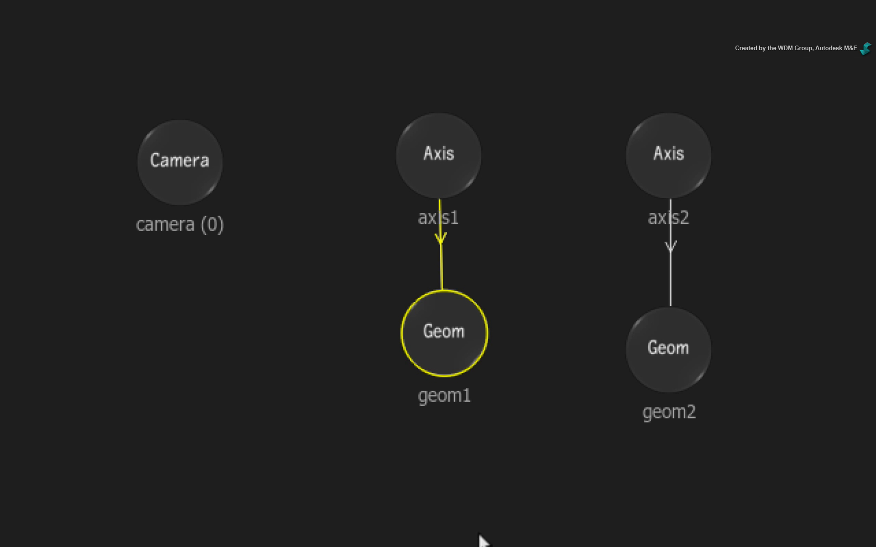
Step: Select axis1, the parent of the diamond-shaped mask, and turn on Auto Key
click(450, 142)
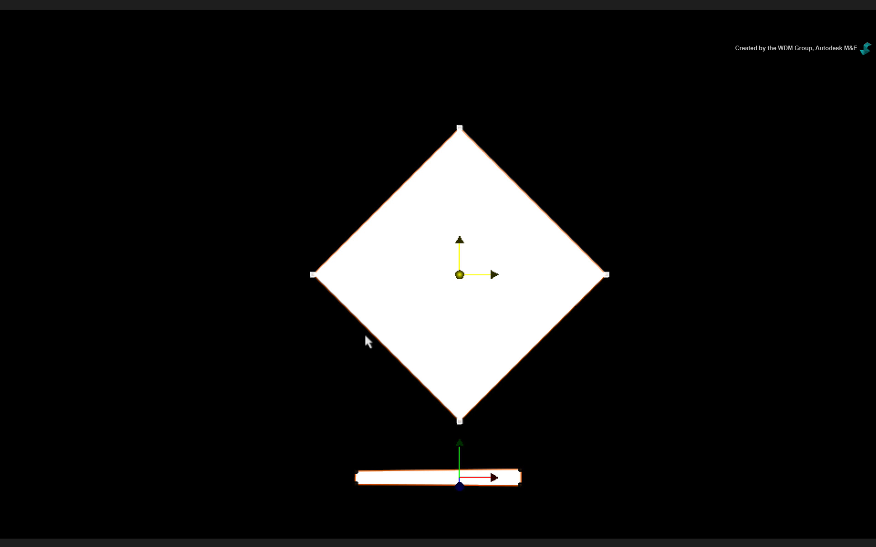
click(370, 332)
click(195, 133)
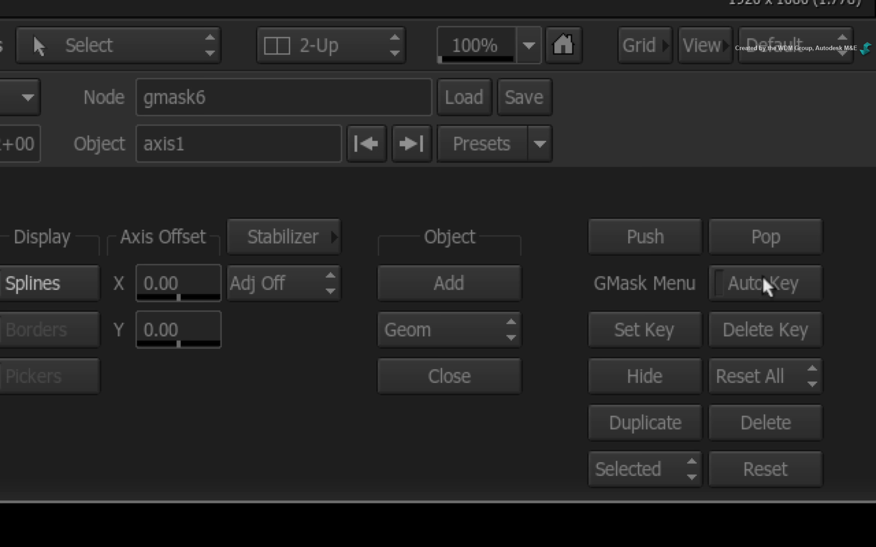
click(795, 274)
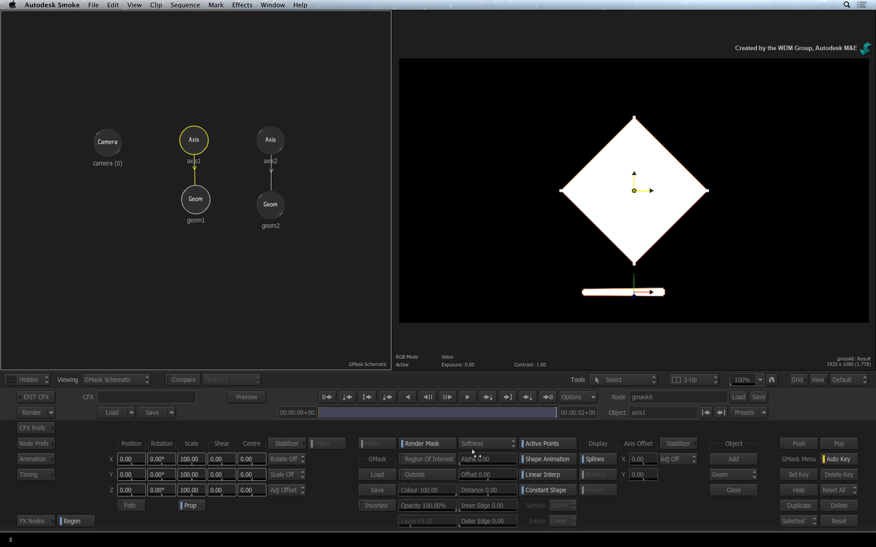
Step: Keyframe axis1's Z rotation at 0 on the first frame and at -720 on the last frame
click(158, 490)
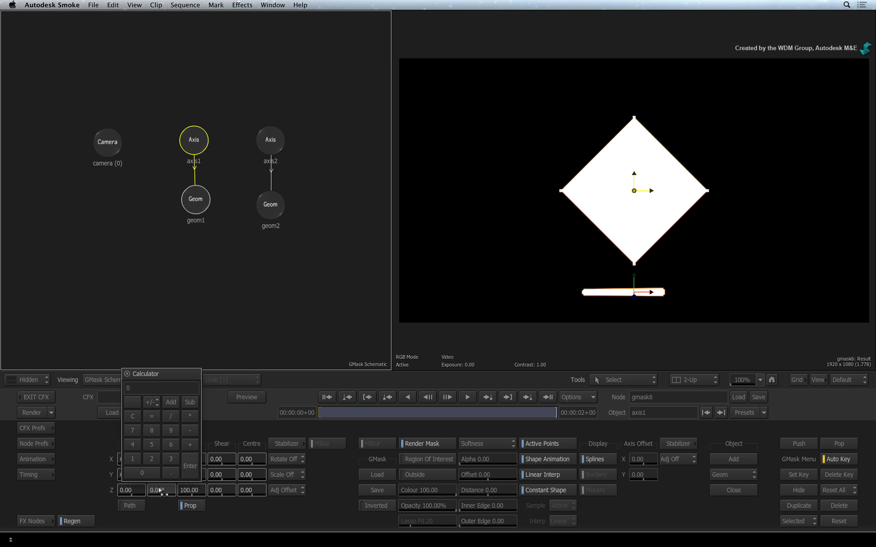
key(Return)
click(546, 396)
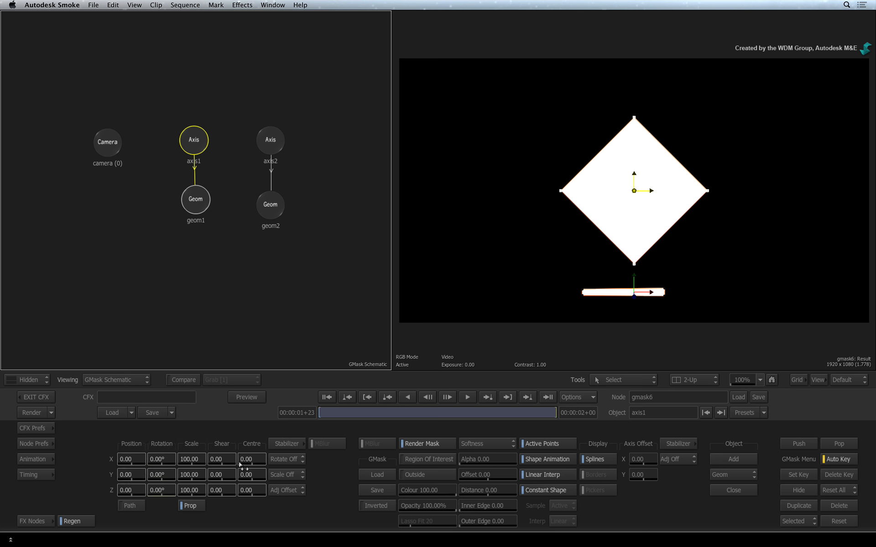
click(149, 489)
text(-72)
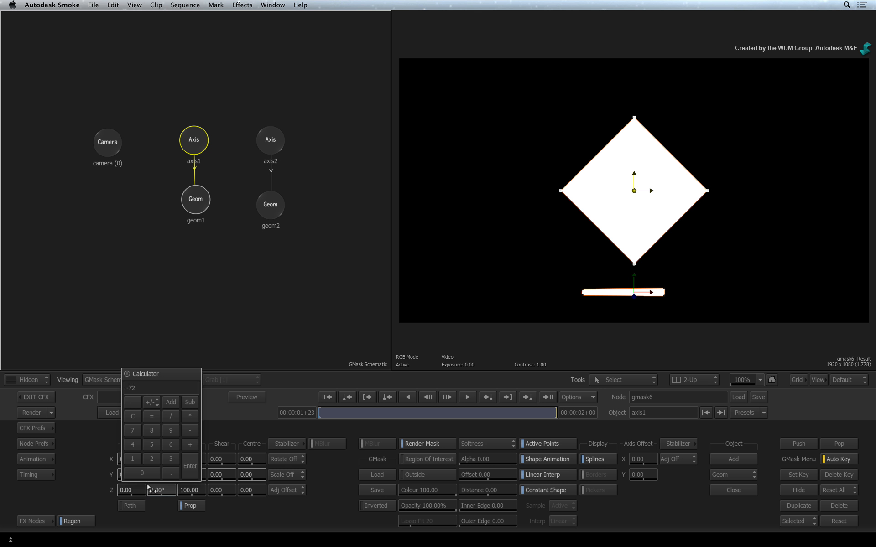
text(0)
key(Return)
Step: Scrub through the diamond's rotation and examine axis1's Z rotation curve among the animation channels
drag(550, 413, 396, 405)
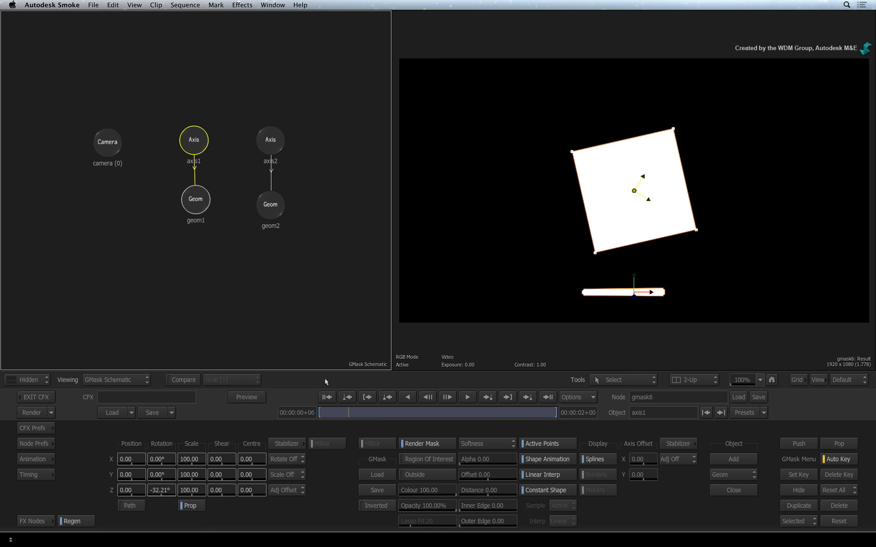
drag(325, 381, 296, 400)
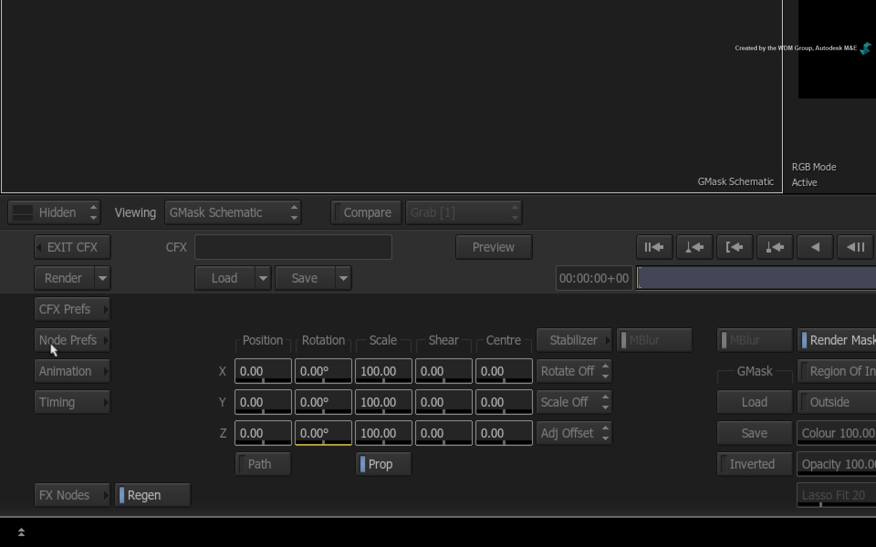
click(54, 364)
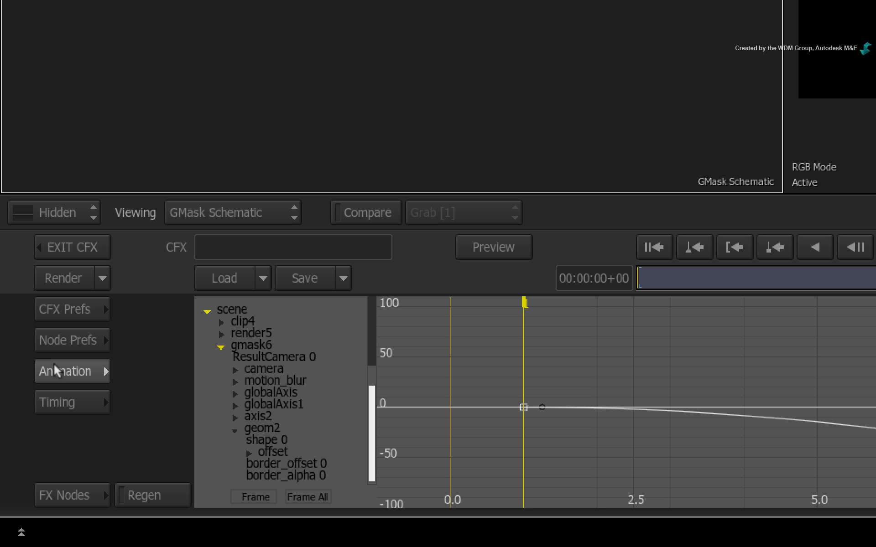
key(shift+Tab)
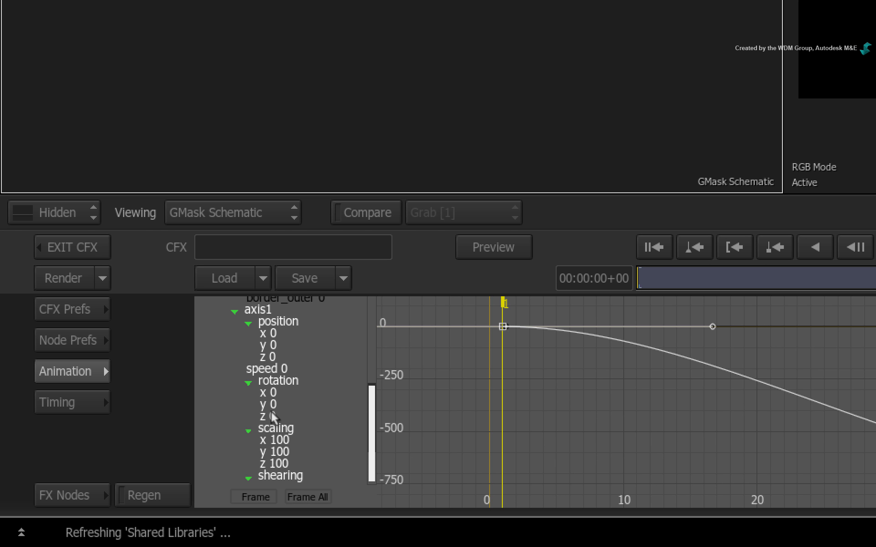
click(269, 413)
click(303, 410)
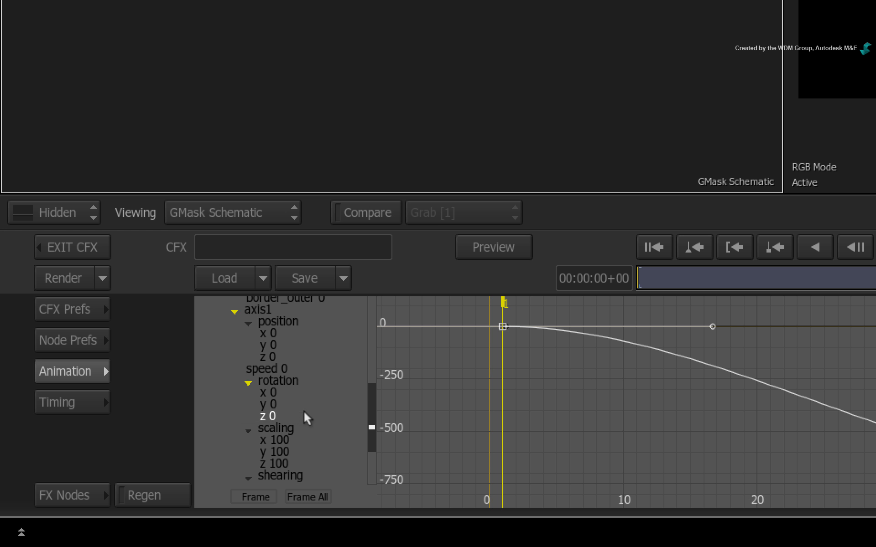
click(63, 365)
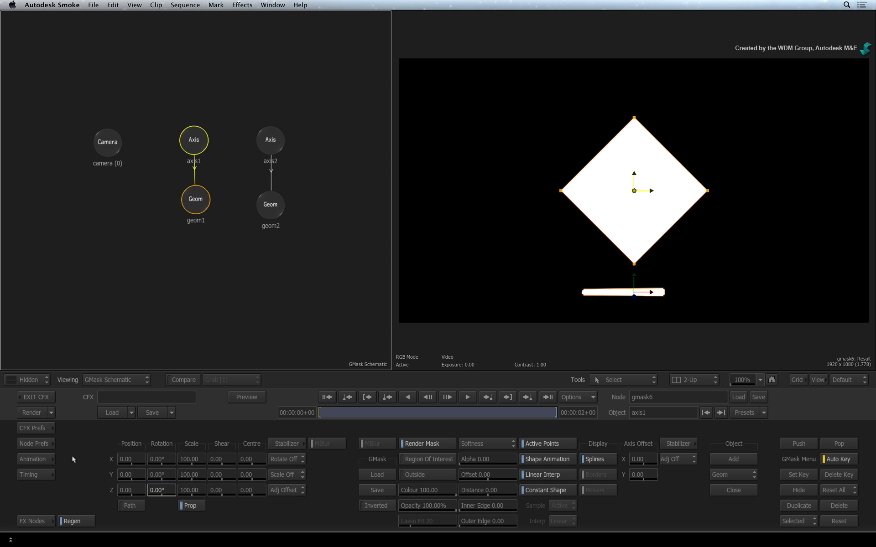
Step: Select geom2, the thin mask shape below the diamond, and turn off Auto Key
click(275, 212)
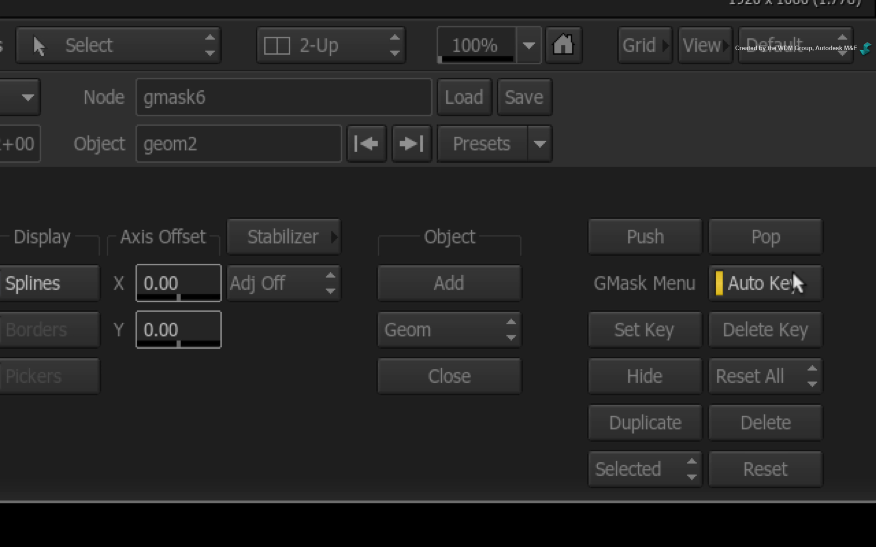
click(794, 274)
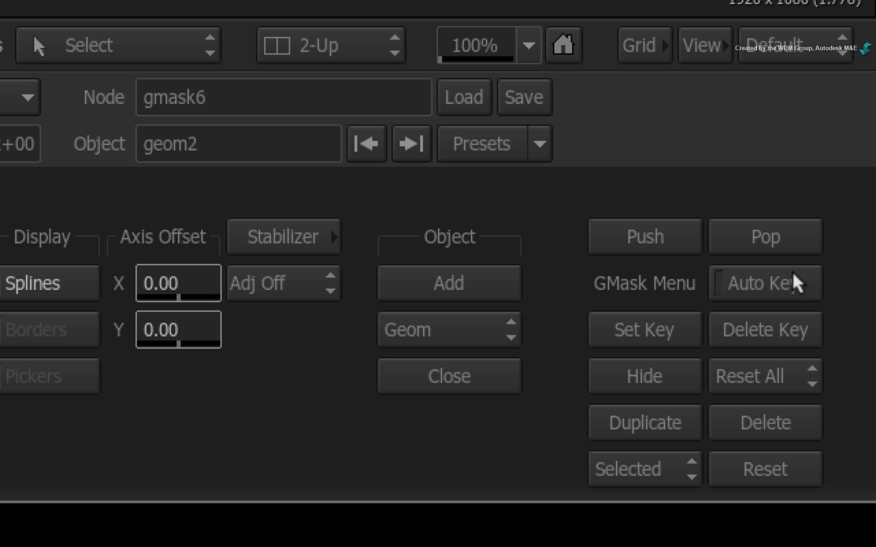
click(793, 275)
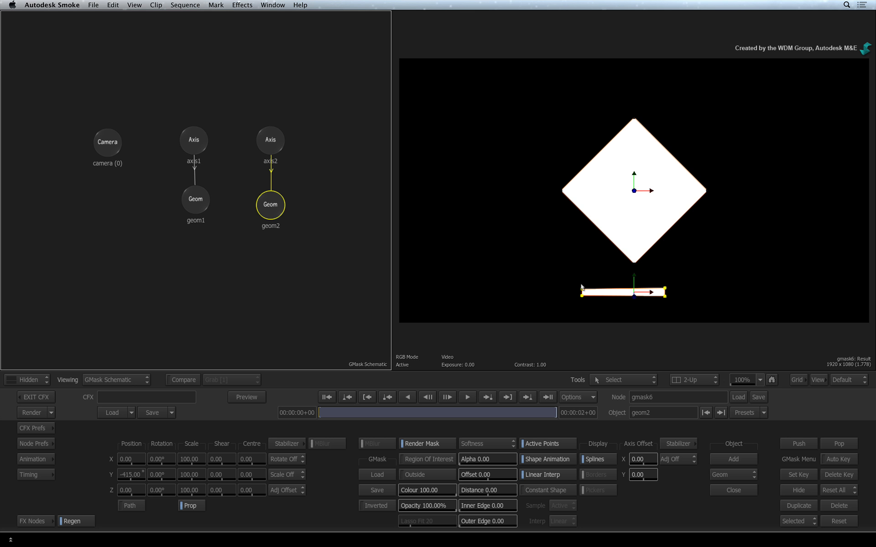
Step: Animate geom2 by moving its upper-left point at the first frame and at a middle frame, and scrub the result
drag(578, 286, 599, 283)
click(415, 412)
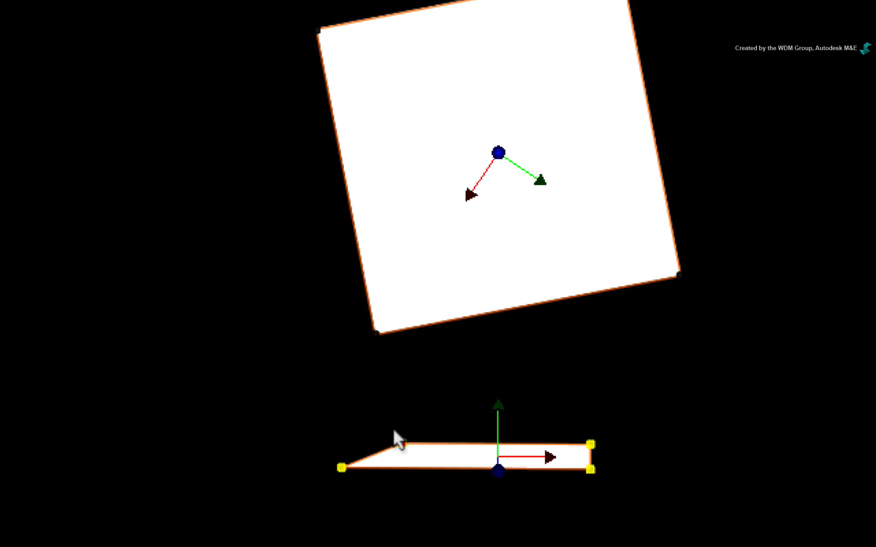
drag(394, 431, 396, 417)
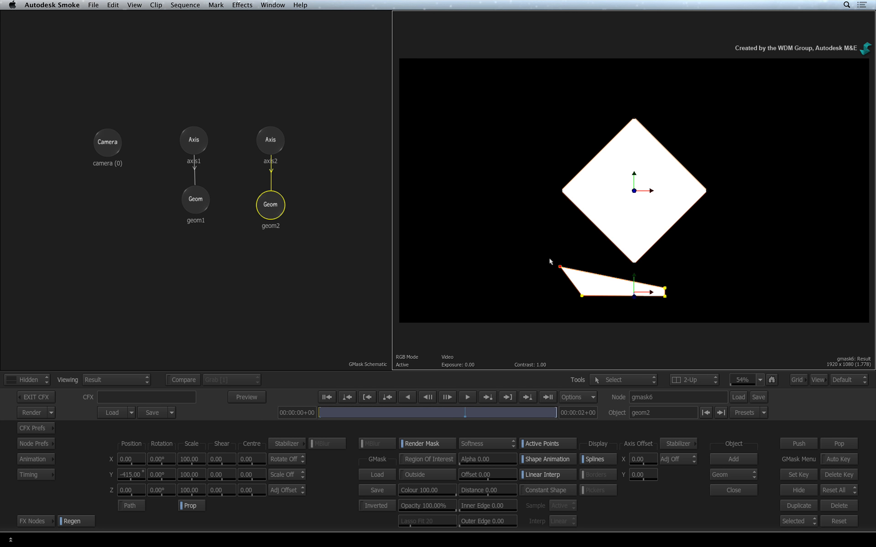
drag(559, 266, 578, 282)
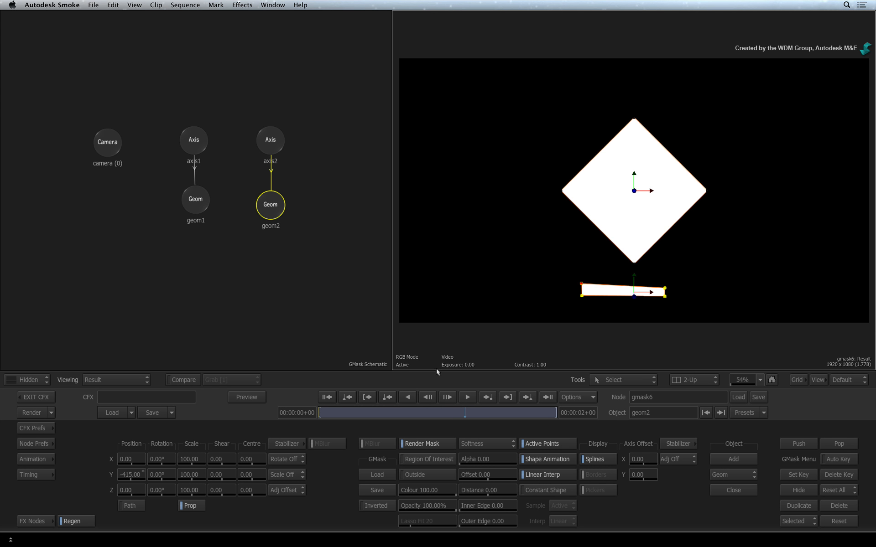
drag(352, 408, 272, 395)
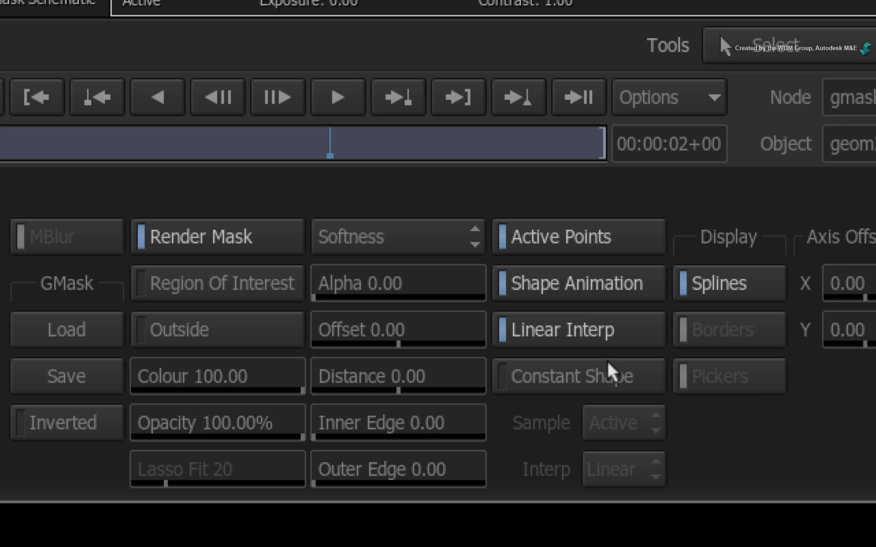
Step: Turn on Constant Shape for geom2, removing its other keyframes, and shorten the shape from its left end at 00:00:01+09
click(557, 488)
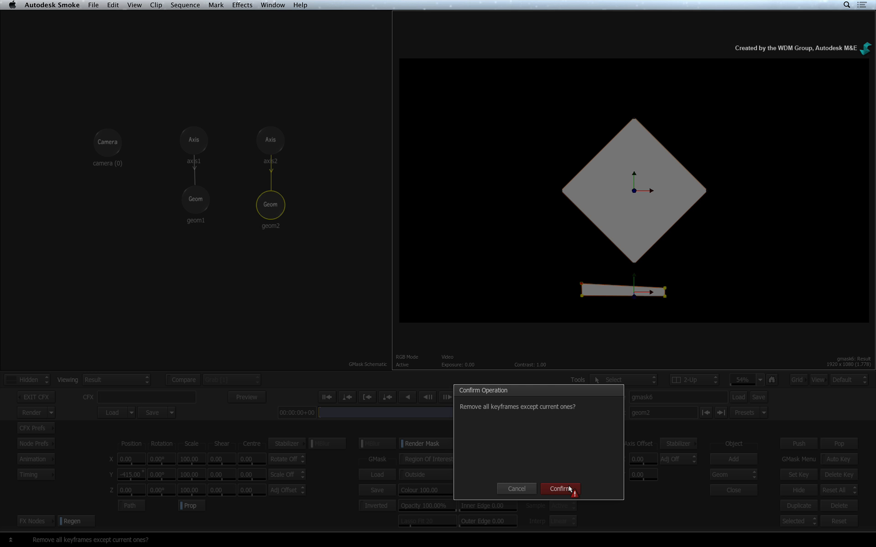
click(644, 372)
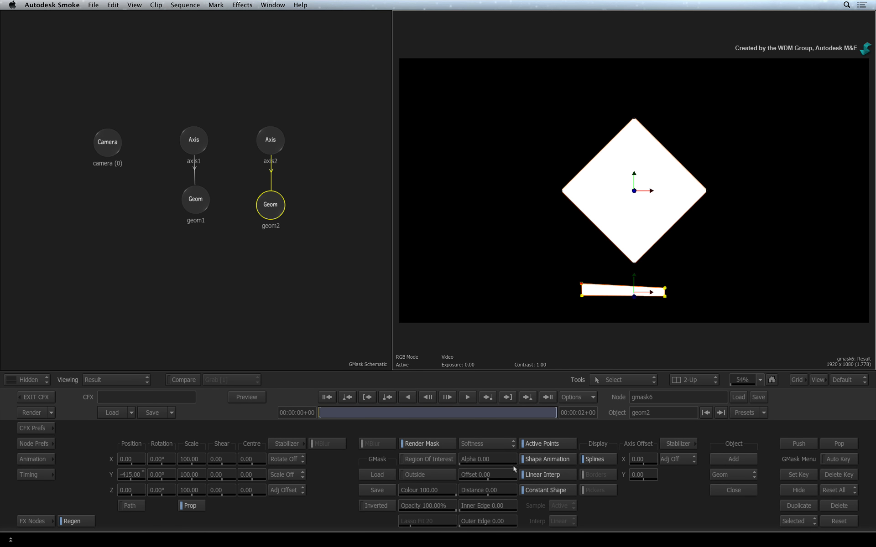
drag(325, 412, 485, 413)
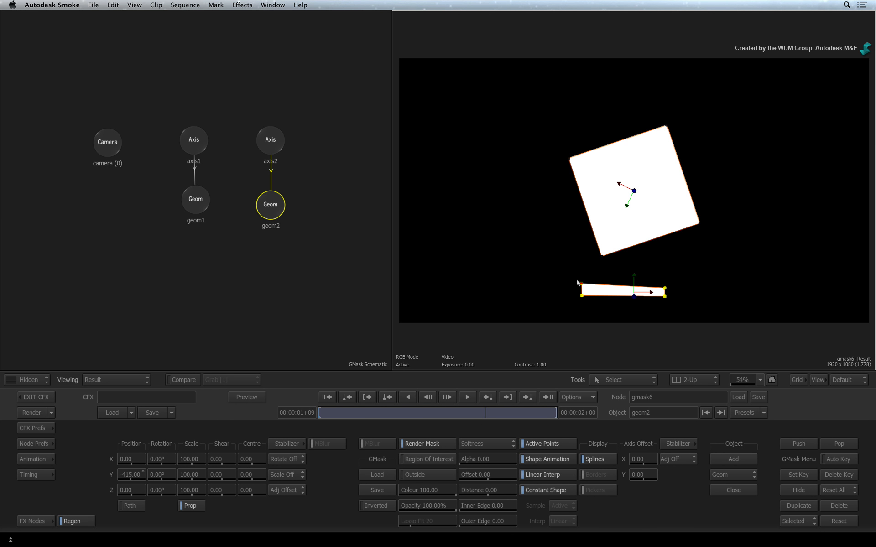
drag(573, 275, 625, 296)
drag(483, 413, 328, 411)
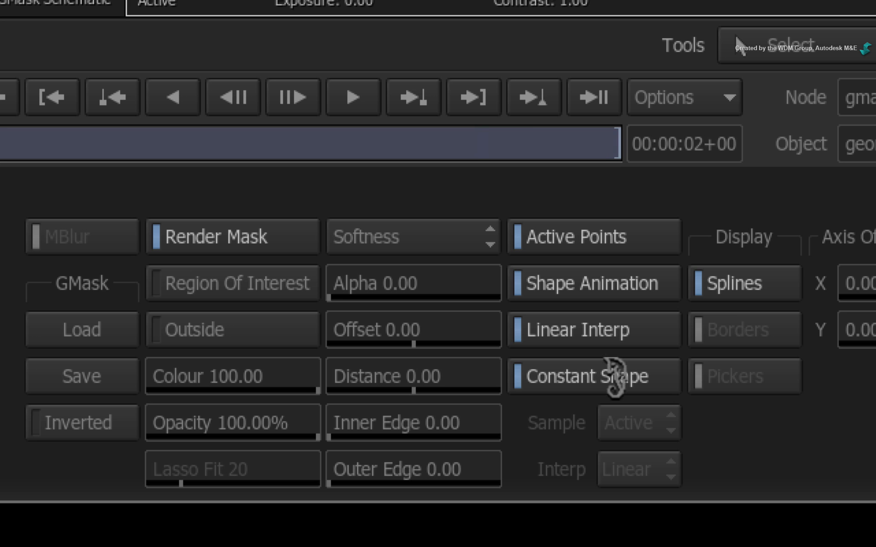
Step: Turn off Constant Shape, move geom2's left points inward at the first frame, and pull them outward at frame 6
click(554, 491)
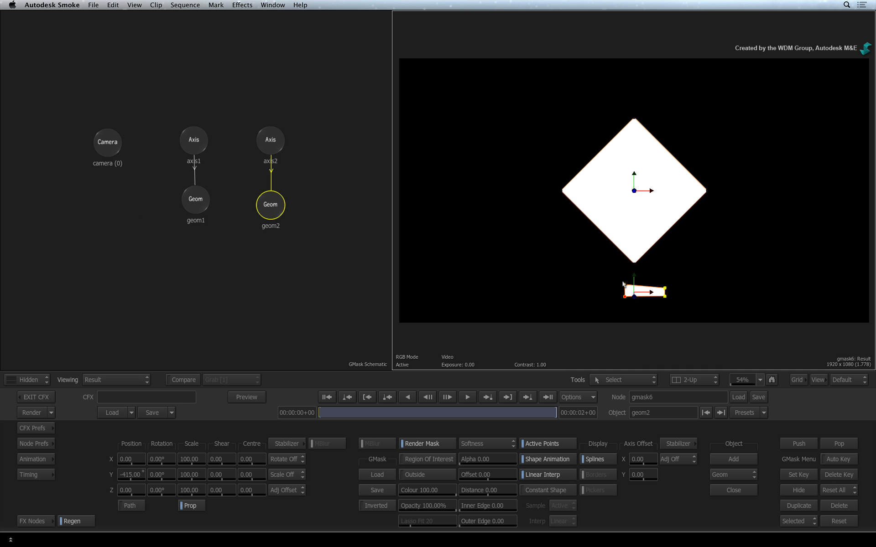
drag(623, 283, 646, 285)
click(448, 397)
click(447, 396)
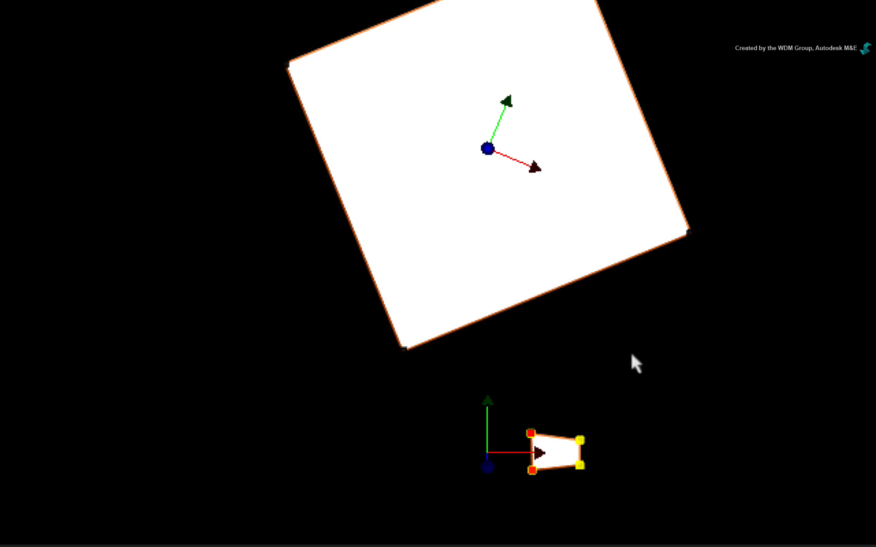
click(648, 270)
drag(656, 271, 644, 287)
drag(531, 433, 288, 387)
drag(529, 467, 233, 529)
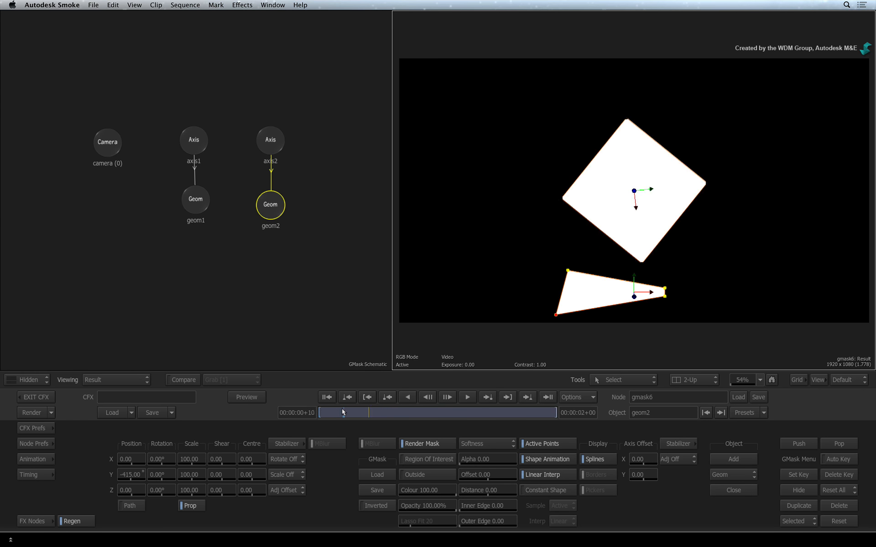
drag(354, 407, 311, 404)
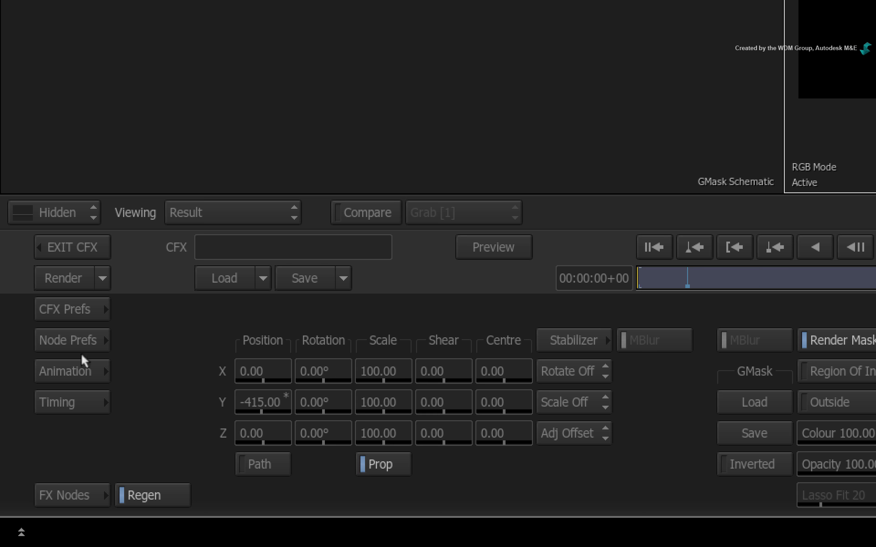
Step: Examine geom2's single shape channel and its keyframe curve in the animation editor
click(80, 362)
key(shift+Tab)
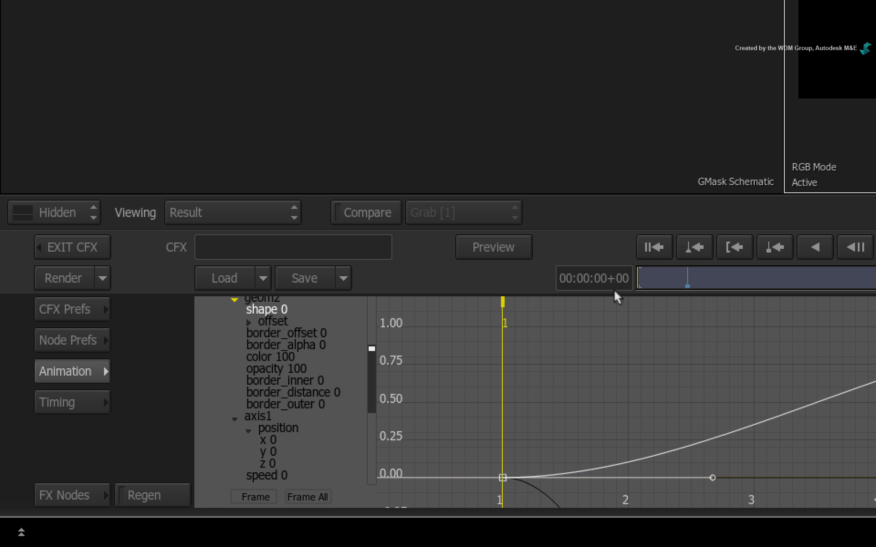
drag(645, 270, 610, 272)
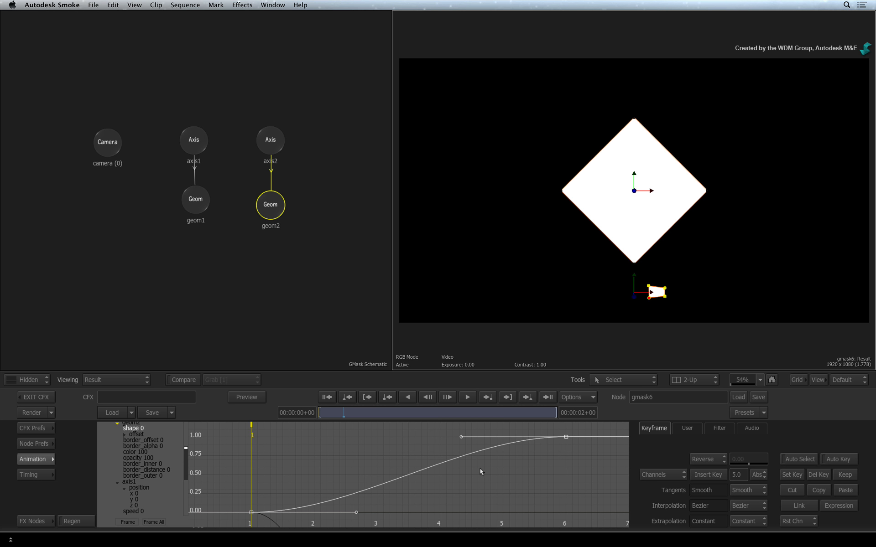
click(26, 460)
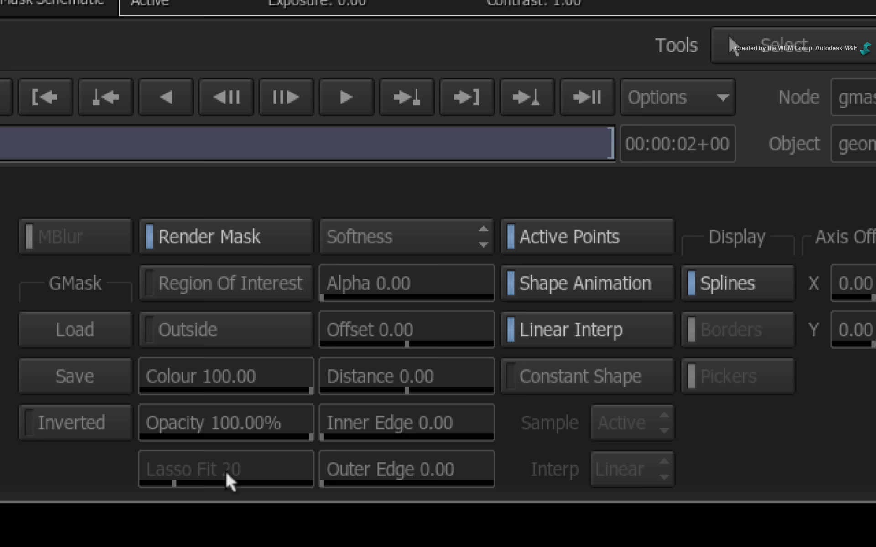
Step: Turn off Shape Animation for geom2 and expand its Spline channel to show the individual vertex channels
click(620, 288)
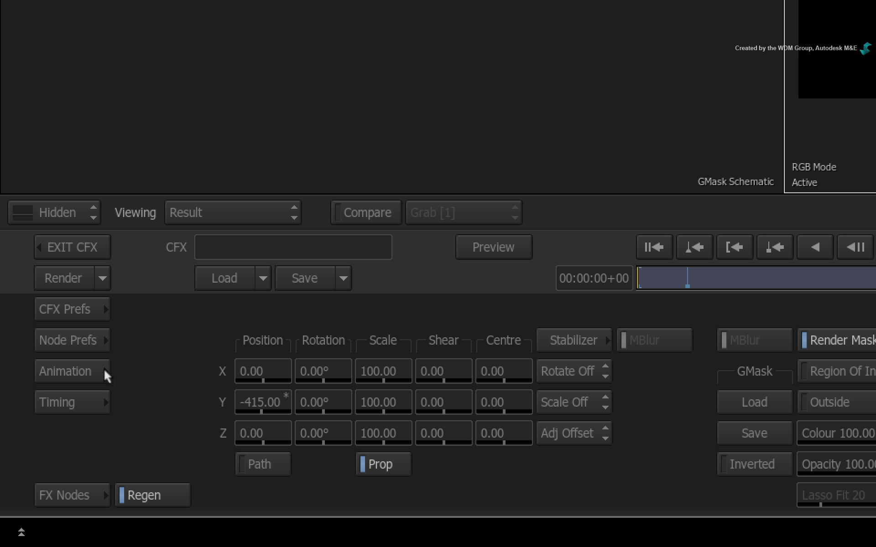
click(78, 369)
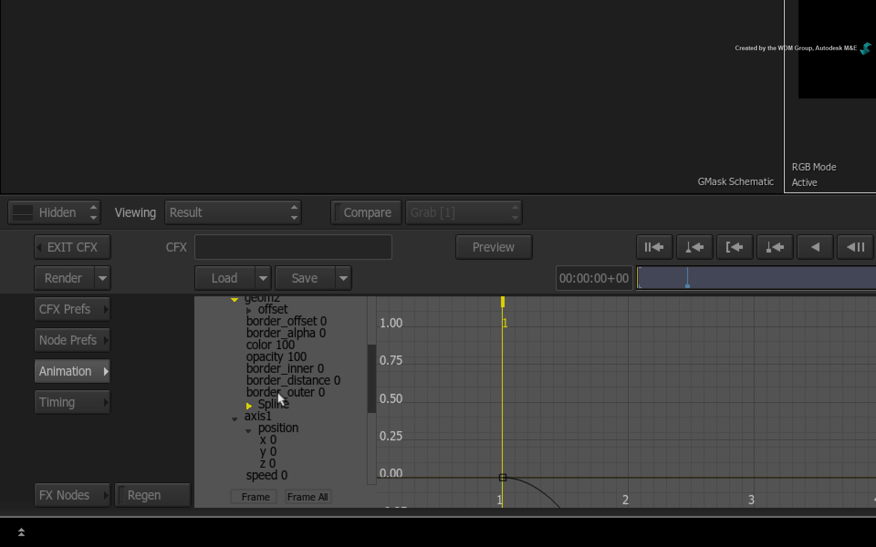
scroll(371, 388, down, 3)
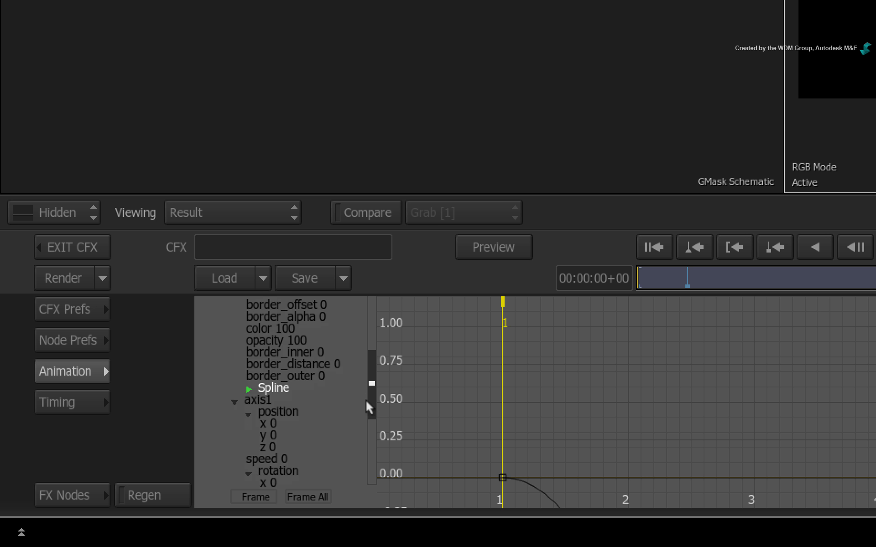
click(241, 344)
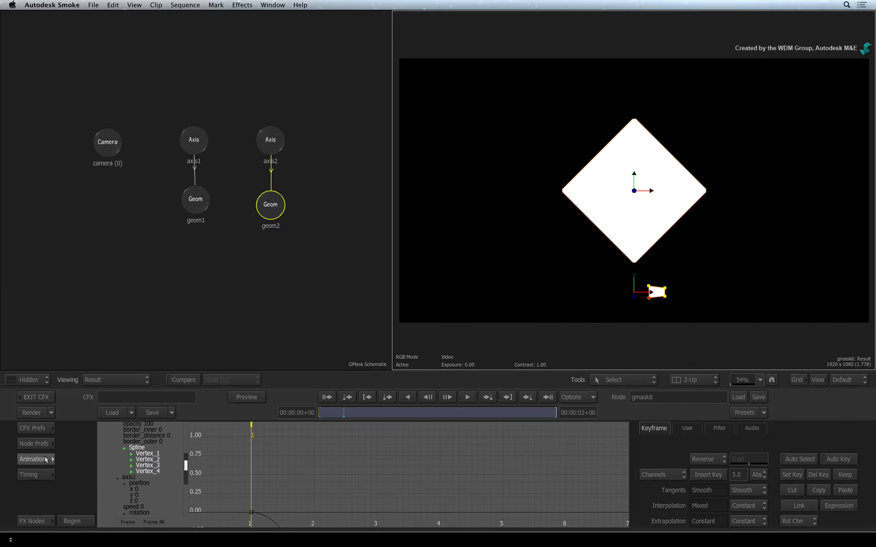
click(45, 459)
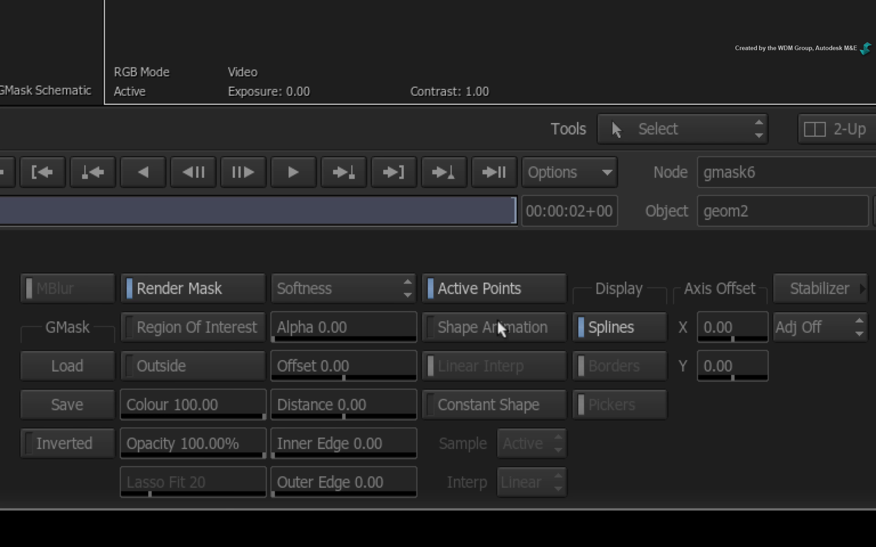
Step: Turn Shape Animation back on for geom2, converting its explicit channels to a single shape channel, and display its shape curve in the animation editor
click(497, 322)
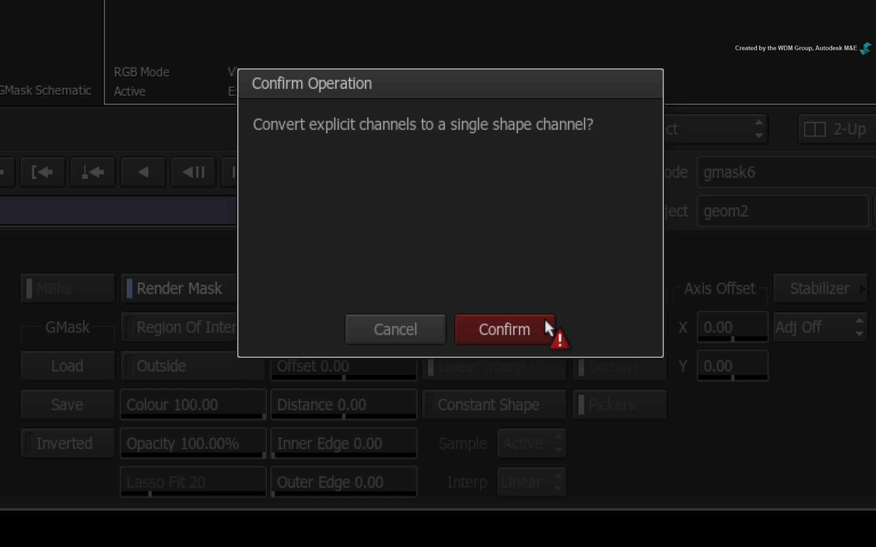
click(532, 319)
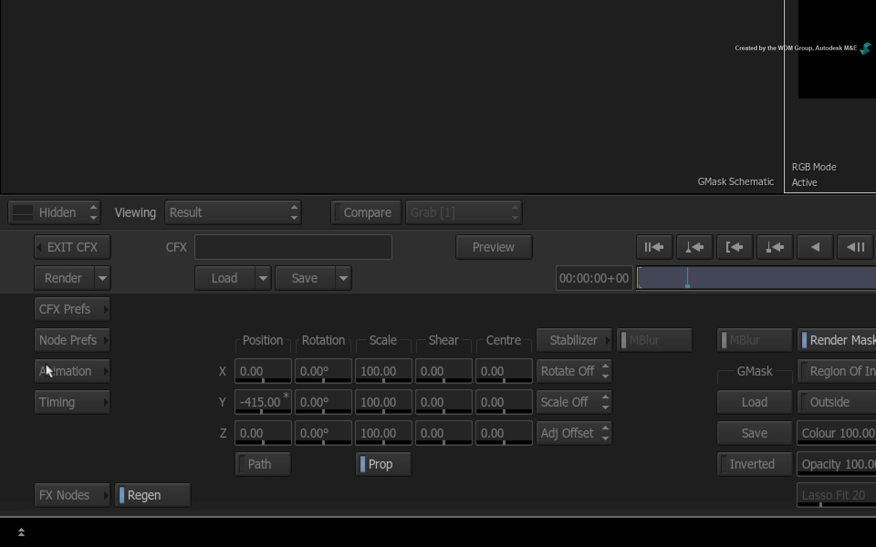
click(46, 366)
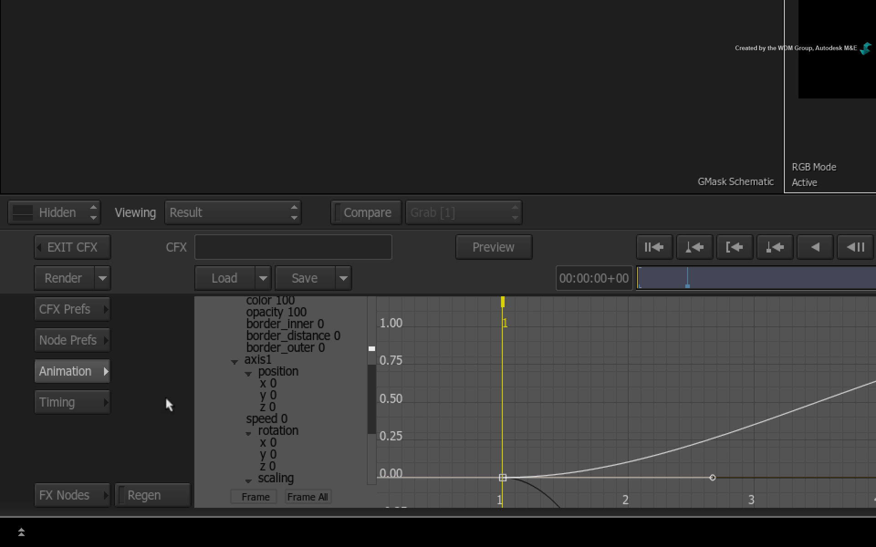
scroll(270, 370, up, 2)
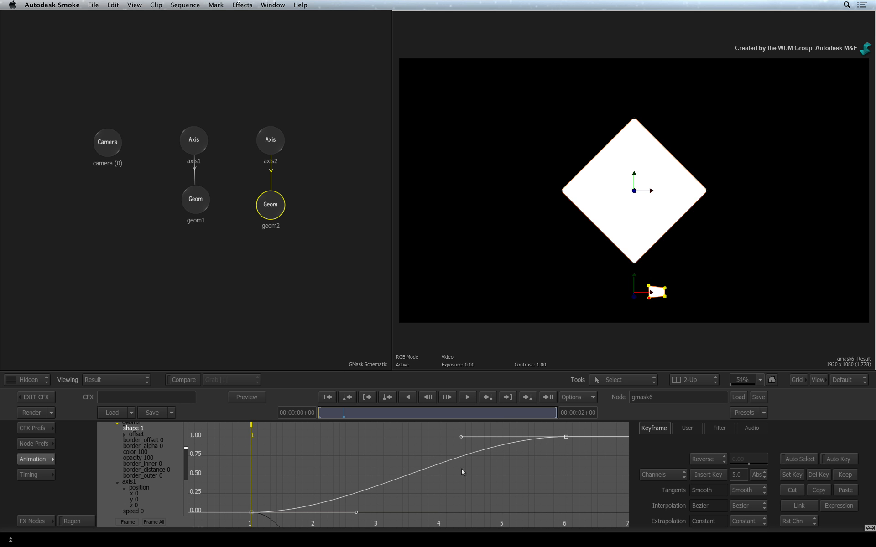
Step: Set the extrapolation of geom2's shape curve to Rev + Cycle and view the repeating curve beyond its keyframes
drag(474, 472, 673, 531)
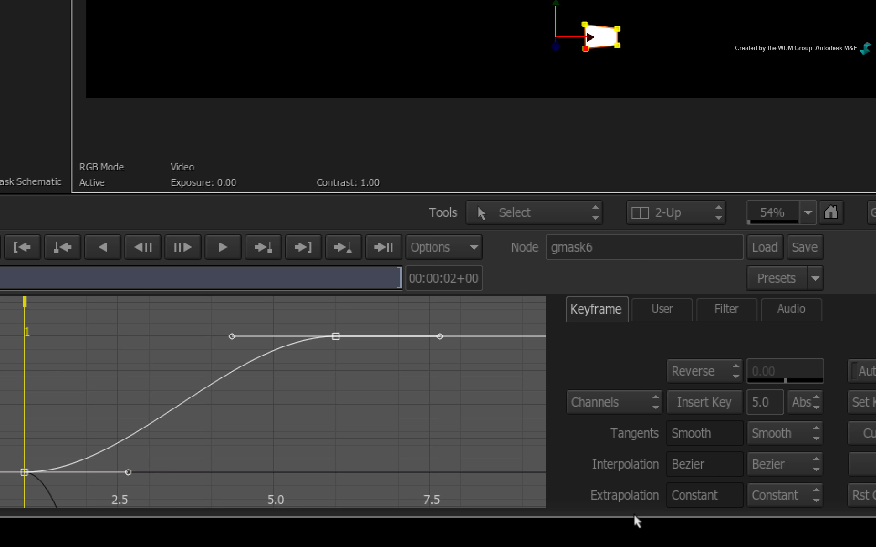
click(805, 495)
click(803, 420)
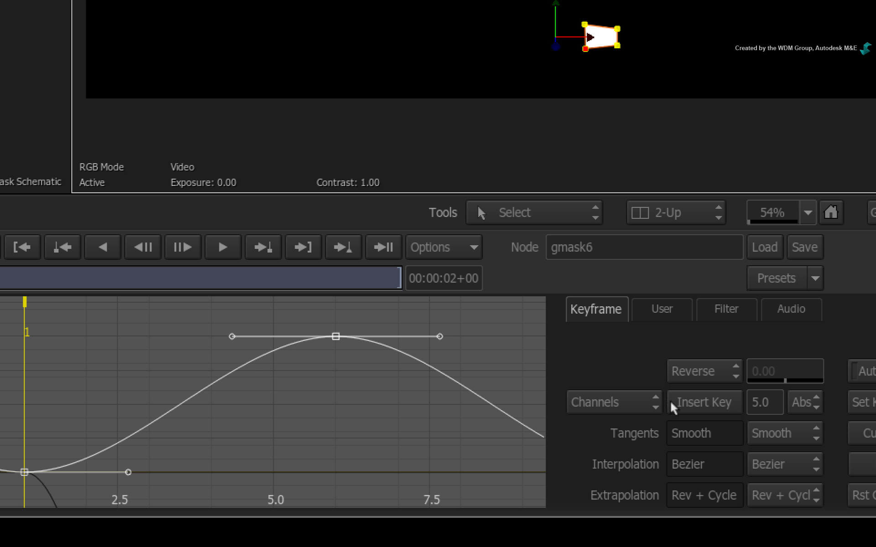
drag(344, 408, 165, 411)
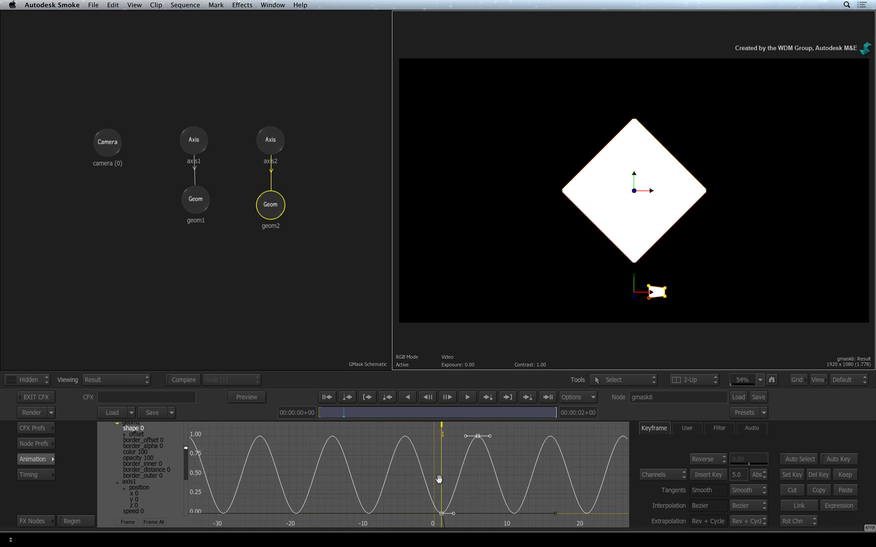
drag(439, 479, 332, 475)
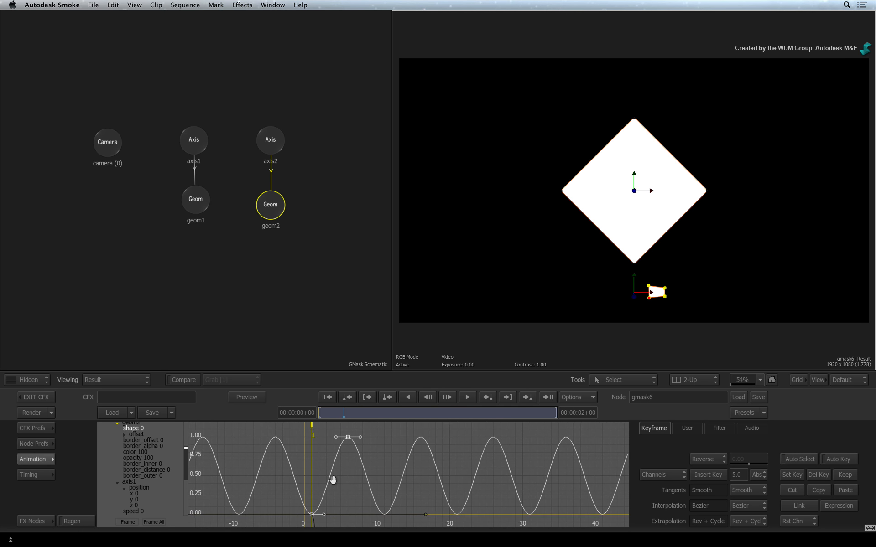
Step: Scrub the timeline to check geom2's cycling shape, return to the first frame and close the animation editor
click(332, 412)
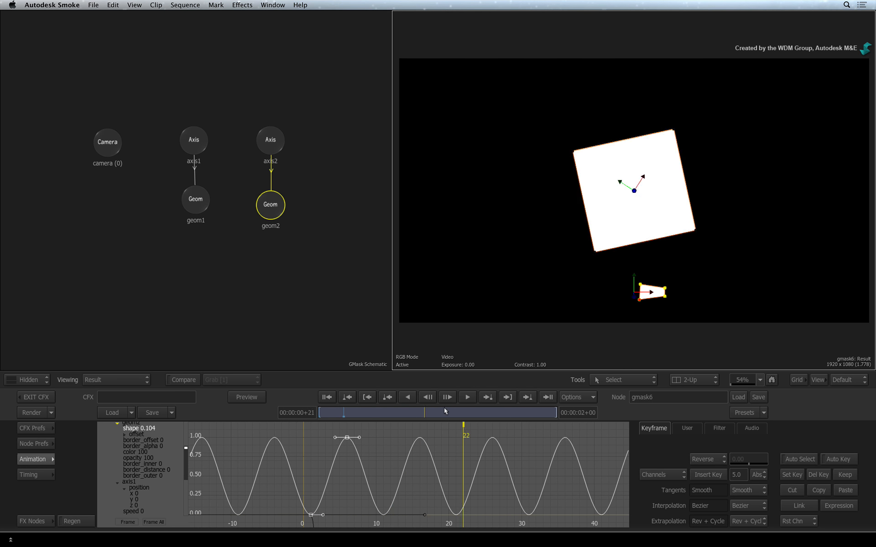
click(421, 400)
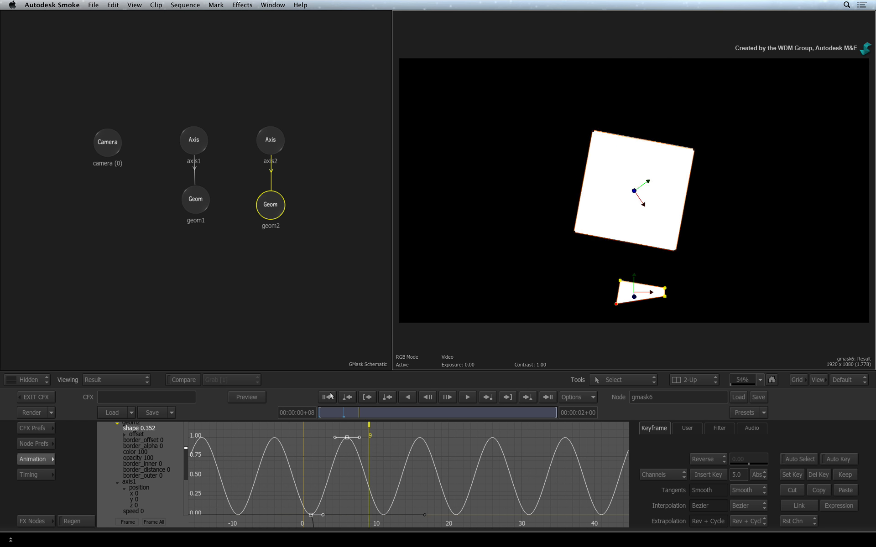
click(33, 457)
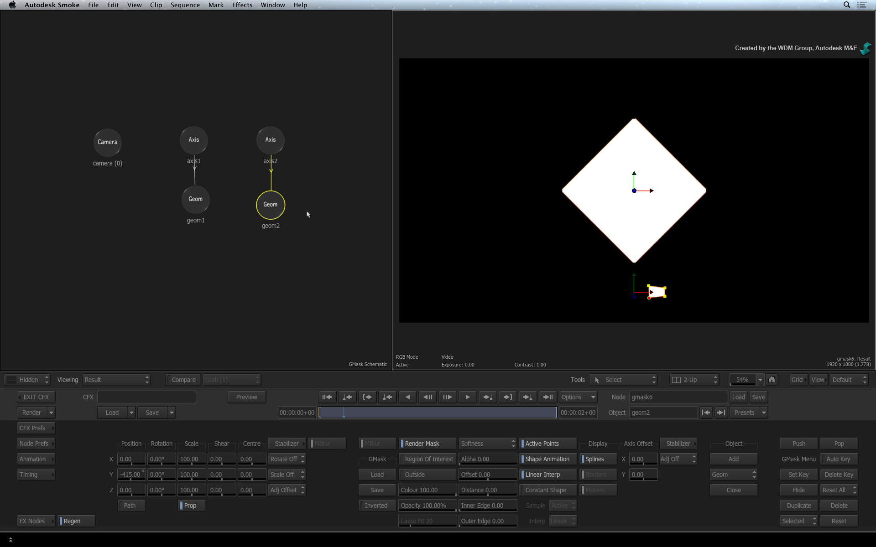
Step: Set axis2's position to Y 0 and X -489, beside the large diamond, and scrub the timeline to check it
click(270, 142)
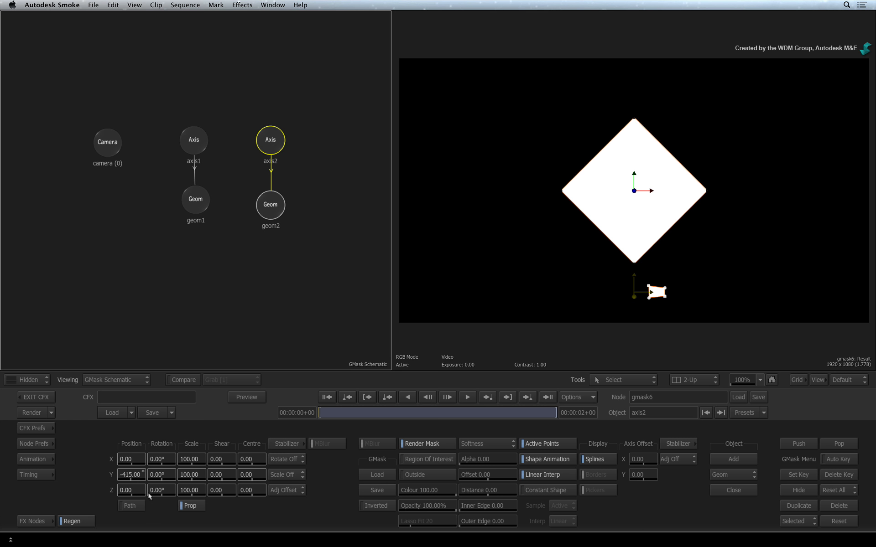
click(128, 474)
text(0)
key(Return)
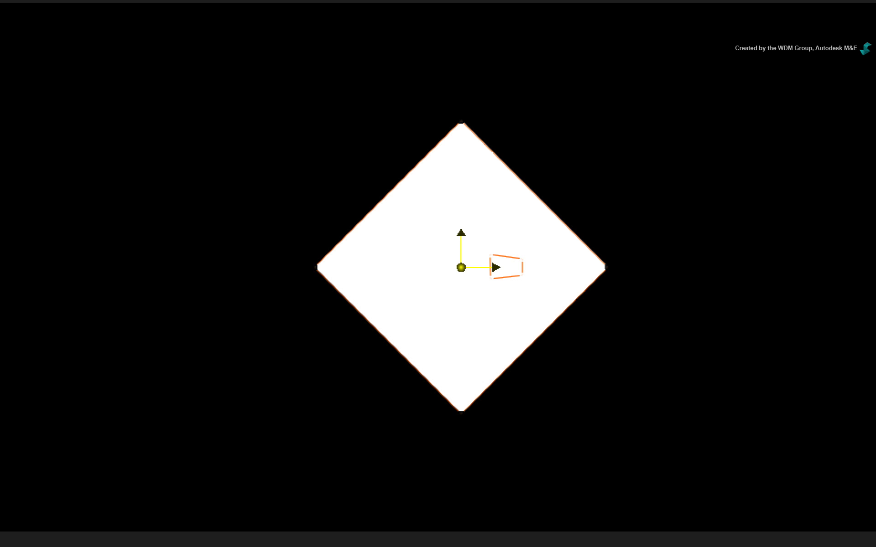
drag(129, 460, 13, 461)
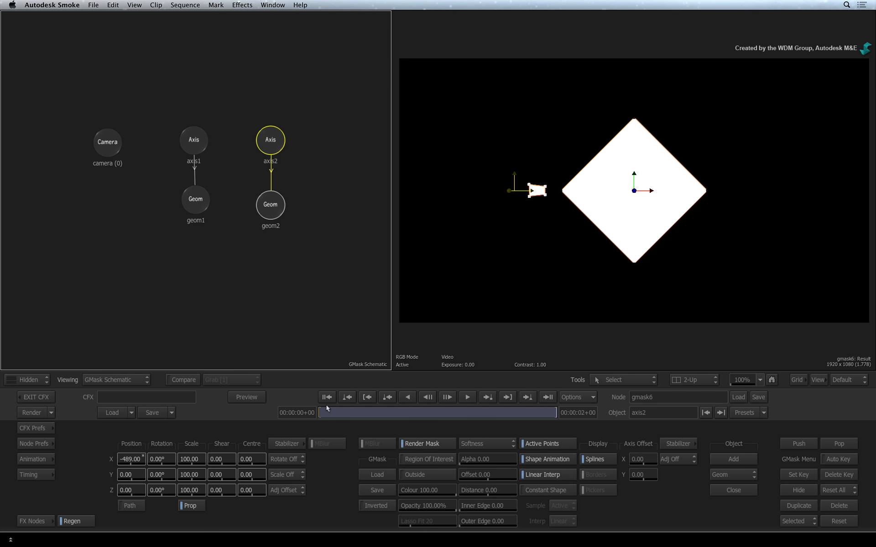
drag(326, 410, 278, 412)
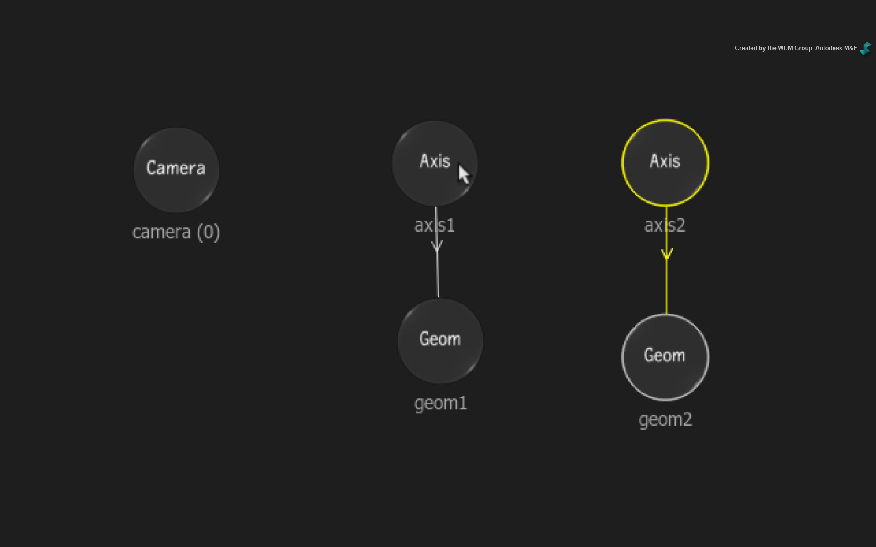
Step: Make axis1 the parent of axis2 and scale axis1 proportionally to 50, scrubbing the timeline to check the linked masks
drag(463, 172, 631, 166)
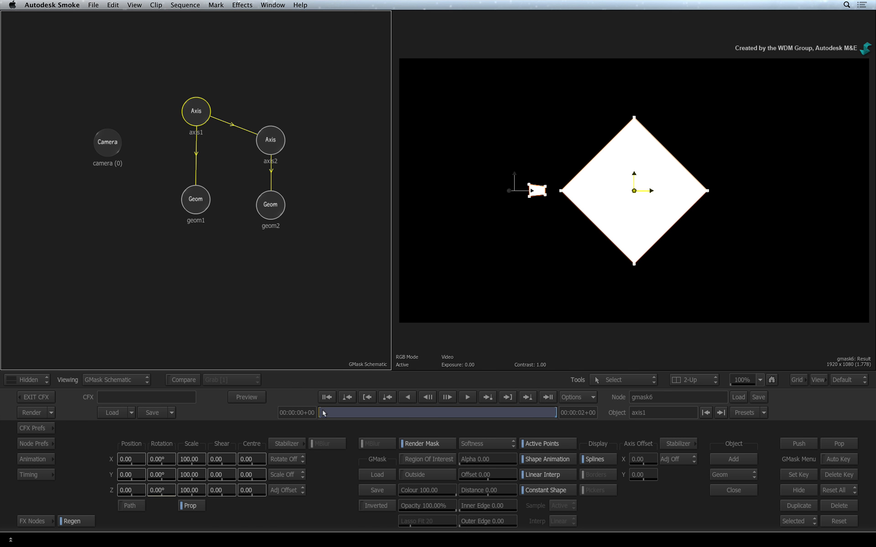
drag(323, 413, 481, 434)
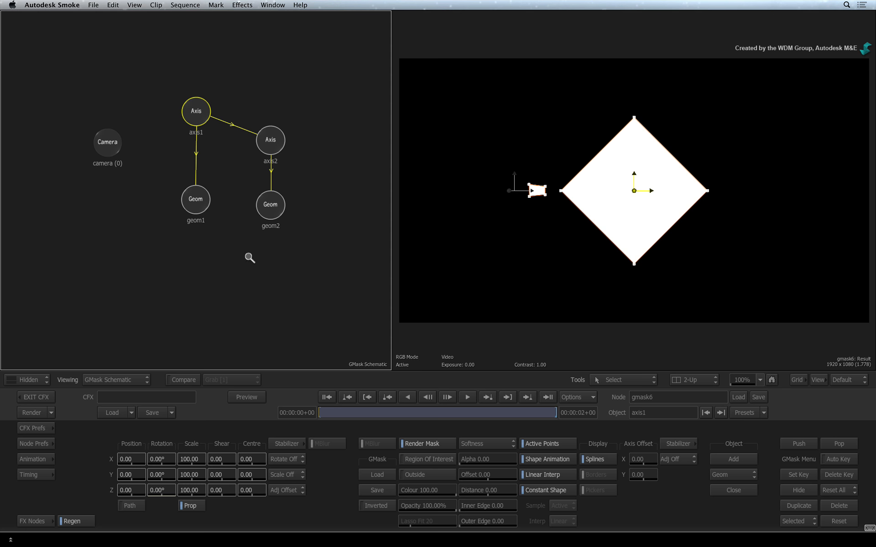
drag(244, 269, 227, 356)
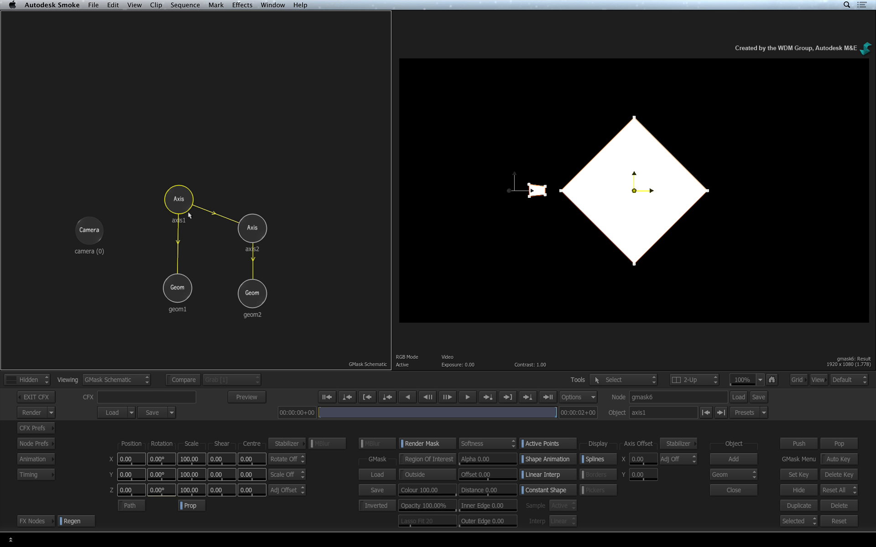
drag(188, 460, 146, 459)
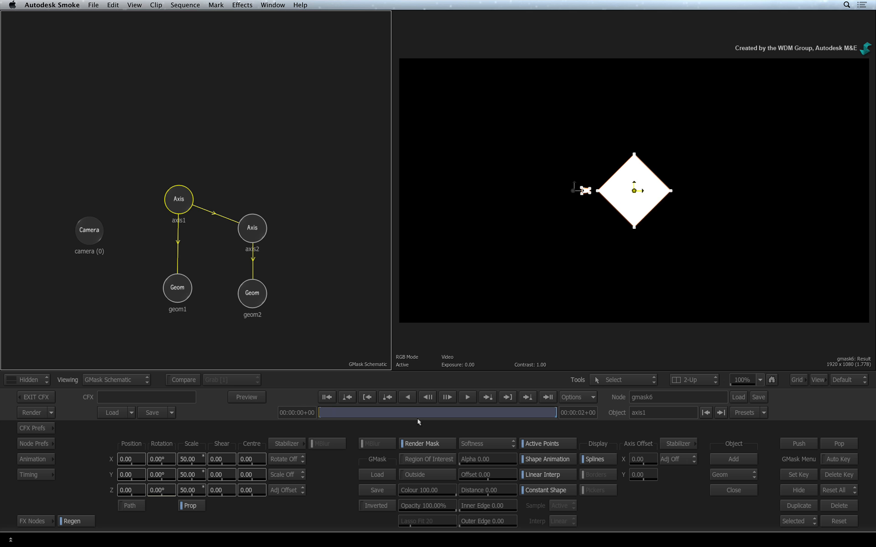
mouse_move(335, 416)
mouse_down()
mouse_move(406, 415)
mouse_move(339, 415)
mouse_up()
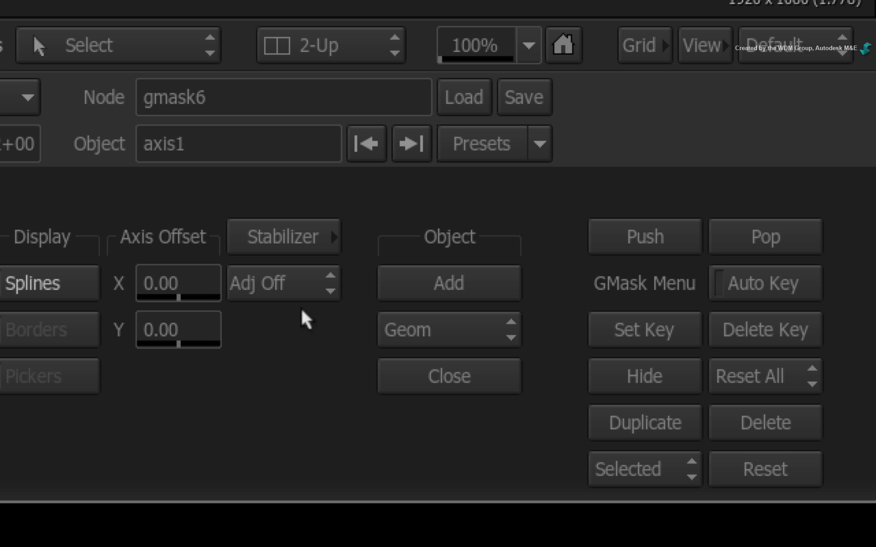
Step: Add a new Axis node, place it above axis1 and connect it as axis1's parent
click(502, 325)
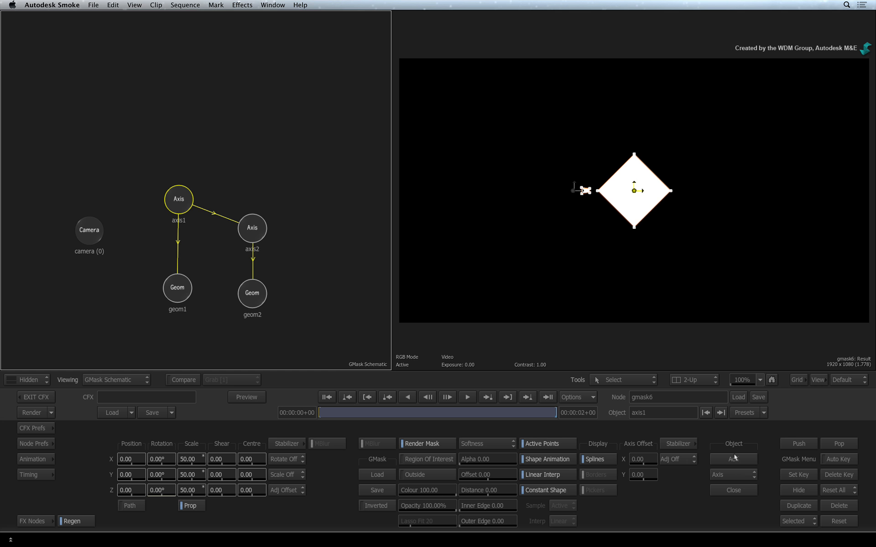
click(734, 458)
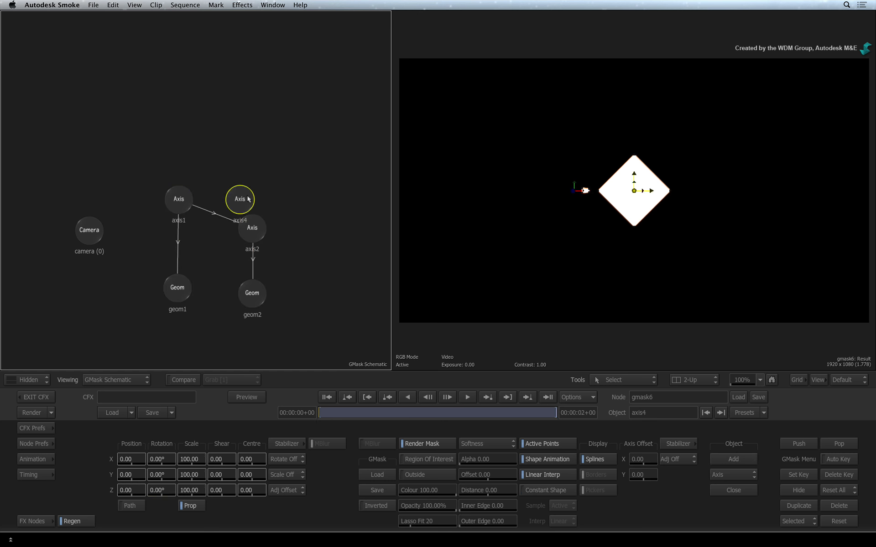
mouse_move(247, 198)
mouse_down()
mouse_move(182, 121)
mouse_move(171, 120)
mouse_move(175, 182)
mouse_up()
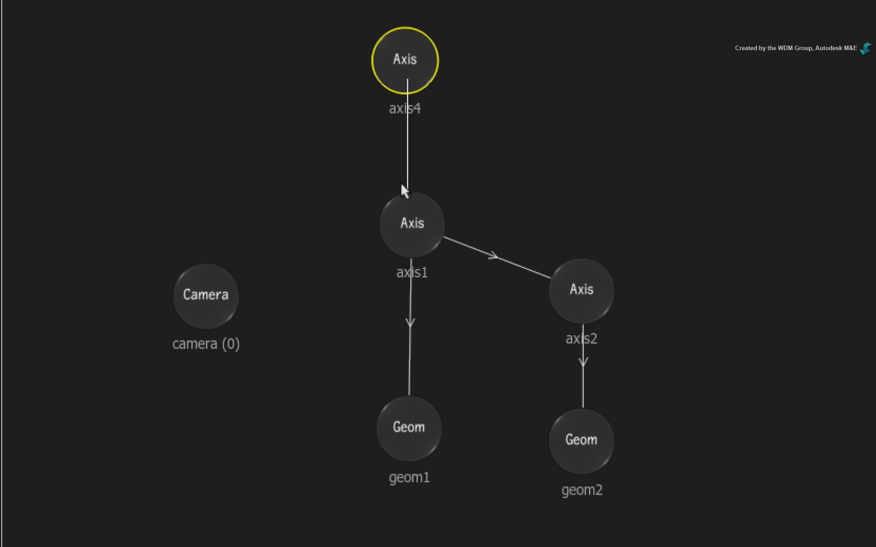
drag(404, 189, 400, 194)
drag(416, 83, 418, 45)
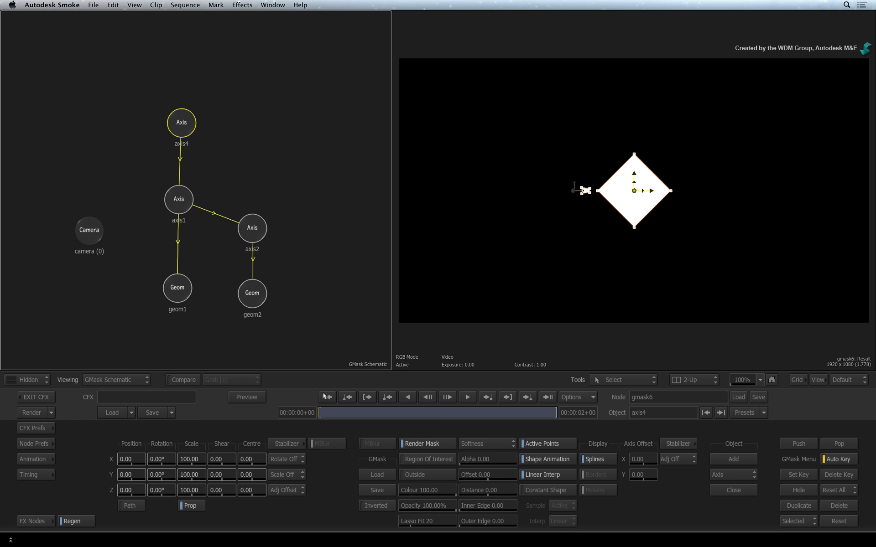
Step: With Auto Key on, keyframe axis4's position at X -624, Y -722 on the first frame and X -13, Y 274 at 00:00:01+00
drag(129, 456, 513, 467)
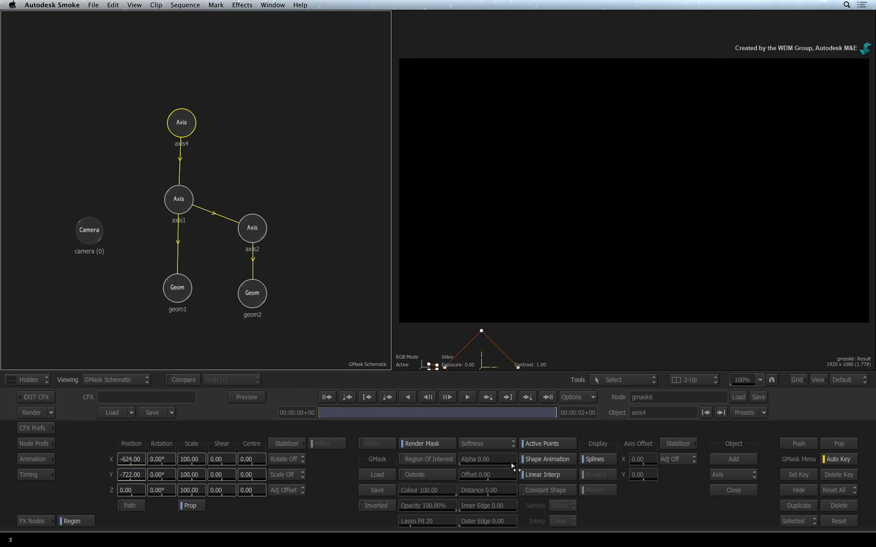
click(435, 411)
drag(433, 412, 439, 411)
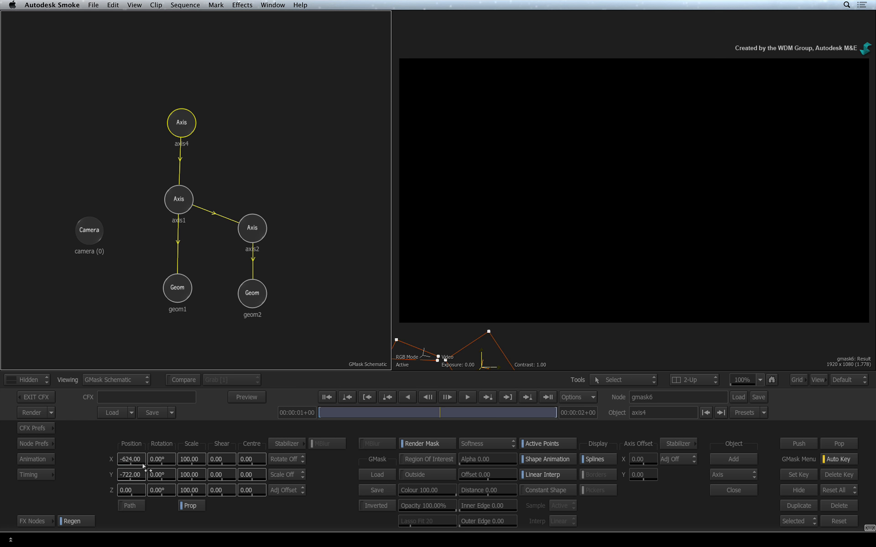
drag(132, 474, 210, 463)
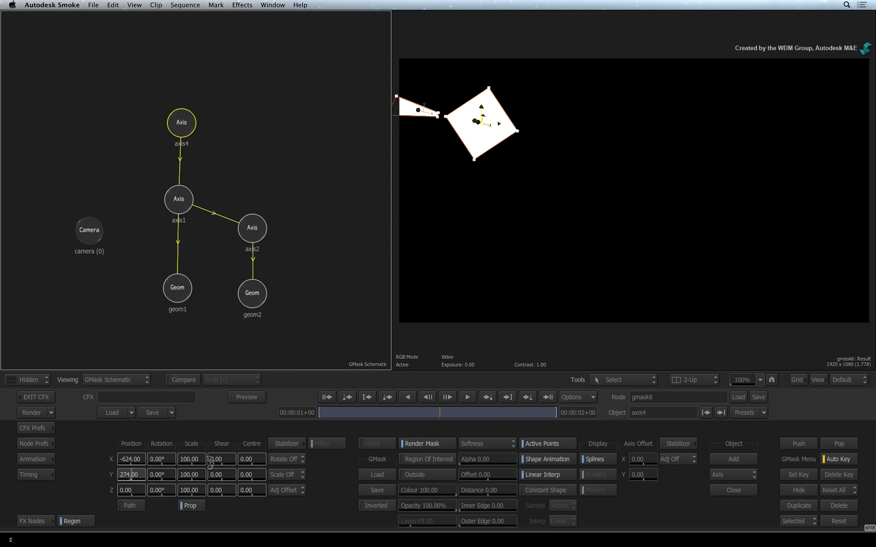
drag(137, 461, 196, 461)
Step: Keyframe axis4's position at X 826, Y -692 on the last frame, 00:00:01+23
click(548, 396)
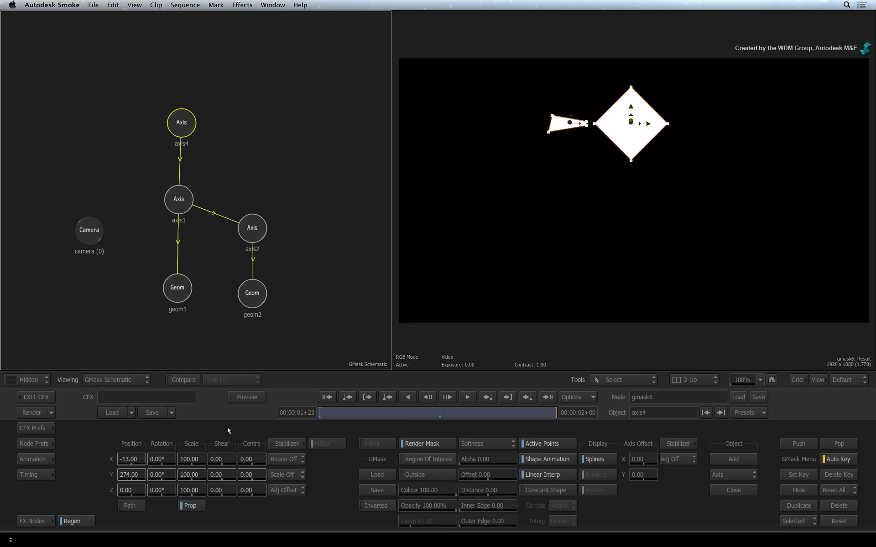
drag(126, 472, 58, 475)
drag(115, 459, 226, 449)
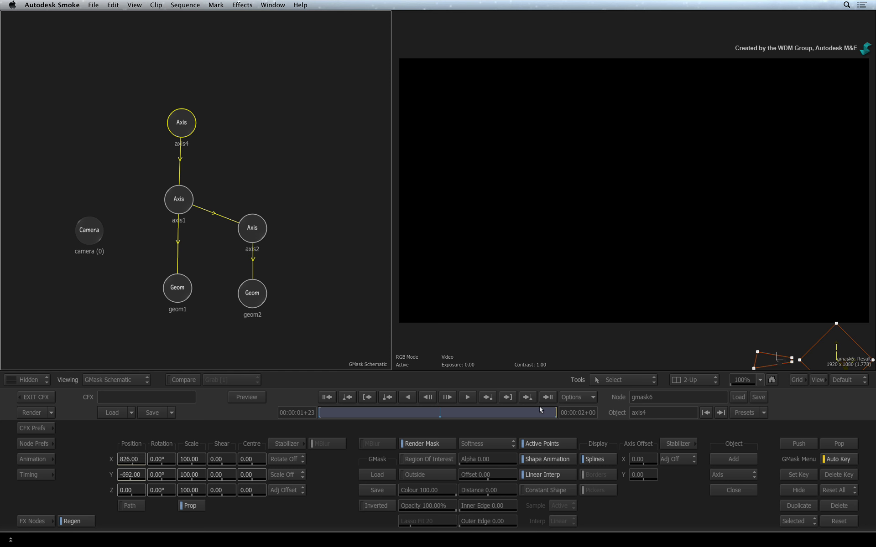
Step: Play the animation from the first frame to review both masks rotating along axis4's path, and stop partway
drag(540, 409, 301, 412)
key(space)
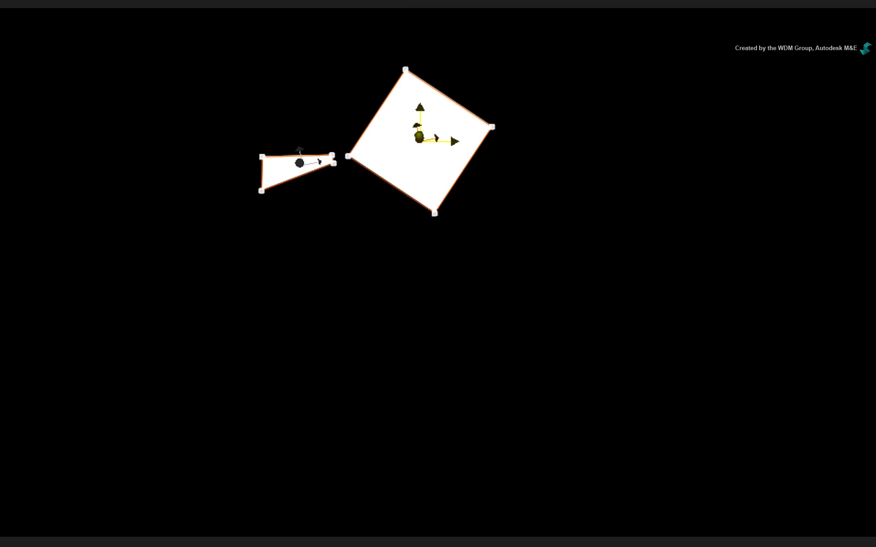
key(space)
drag(398, 418, 405, 419)
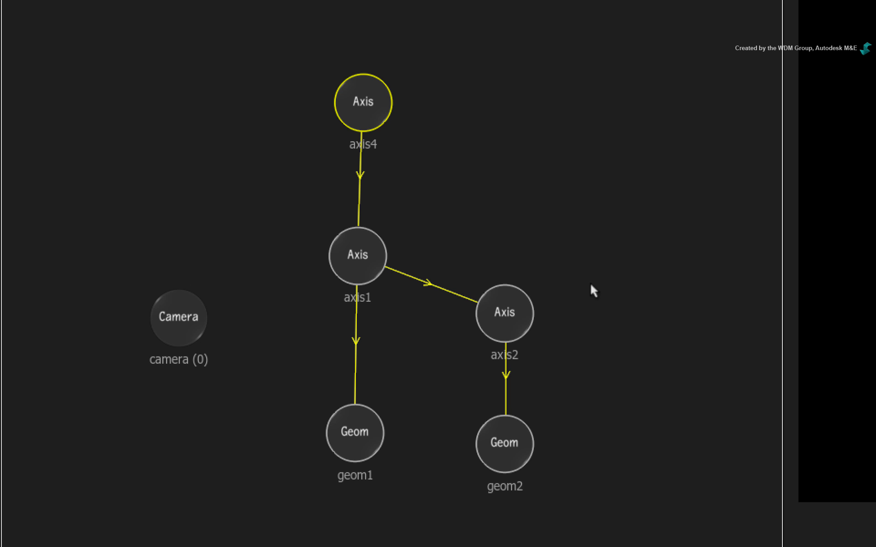
Step: Move the axis4 node slightly higher and select the axis and geom nodes in turn to examine the parenting hierarchy
drag(368, 96, 367, 75)
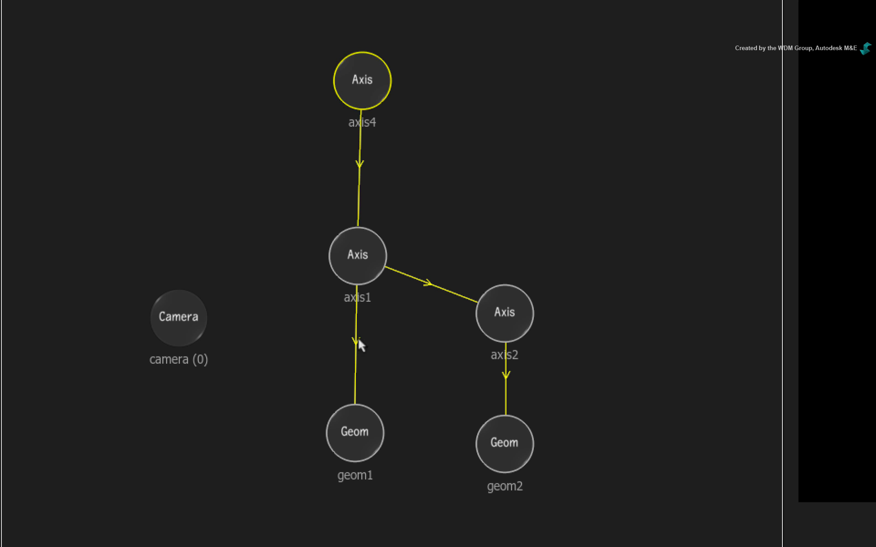
click(345, 262)
click(502, 309)
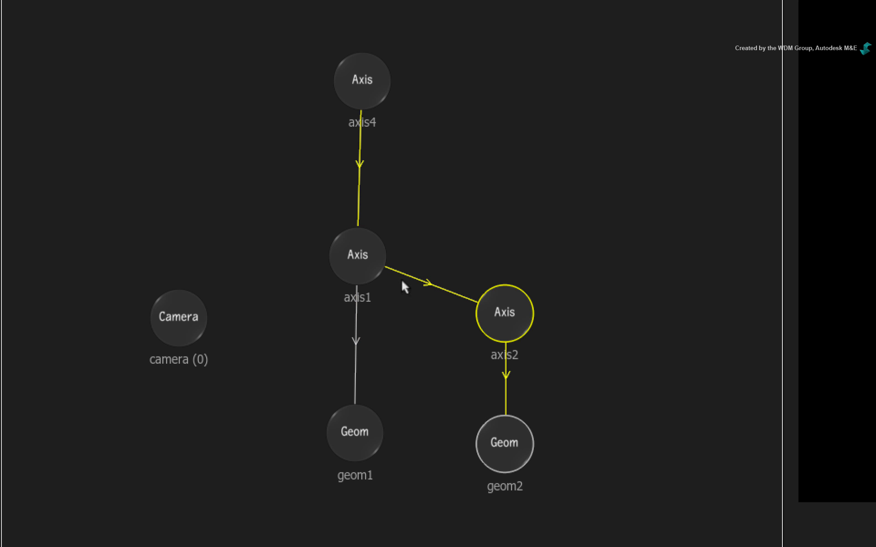
click(357, 247)
click(481, 314)
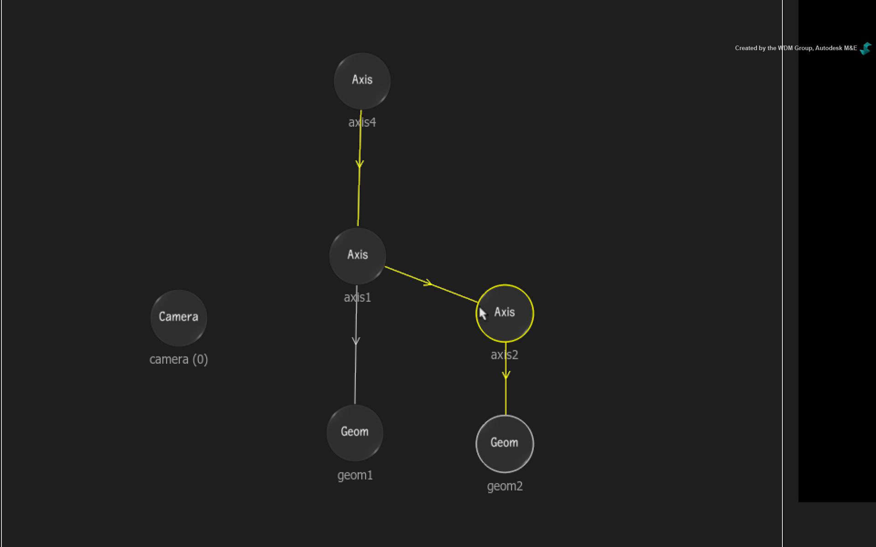
click(486, 430)
click(361, 417)
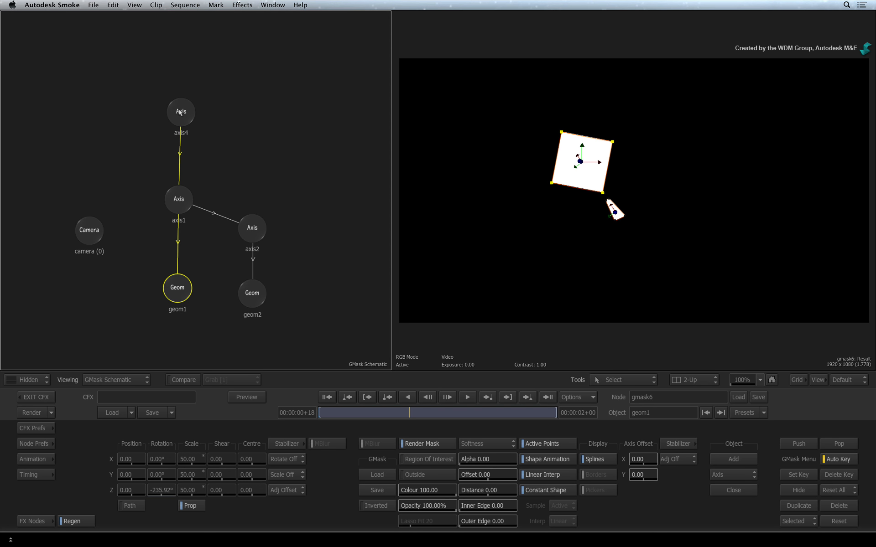
click(181, 112)
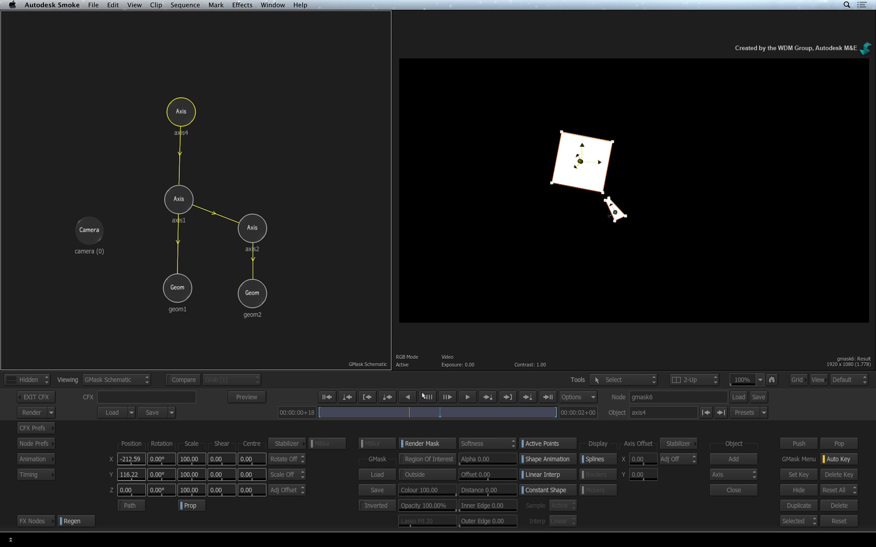
Step: Scrub and replay the timeline with axis4 selected to review the combined position, rotation and shape animation
drag(395, 409, 471, 414)
click(467, 397)
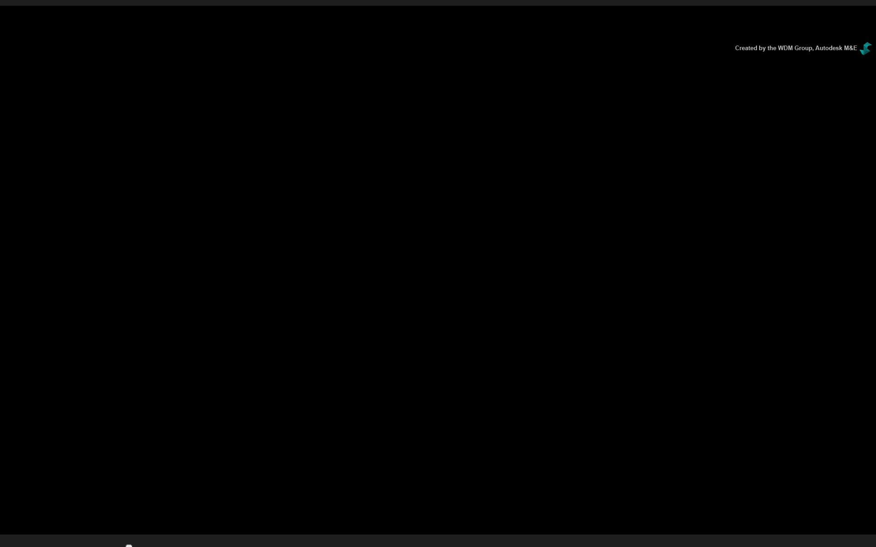
click(467, 417)
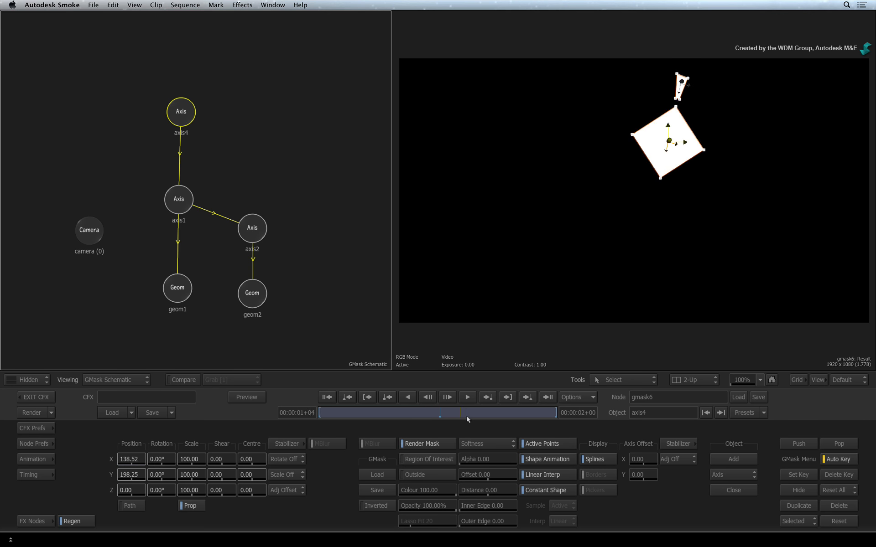
drag(467, 419, 492, 416)
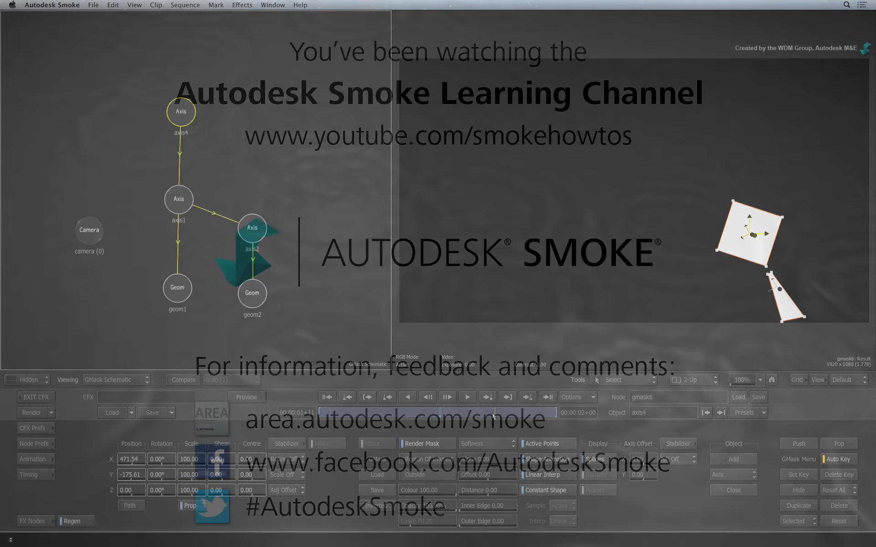